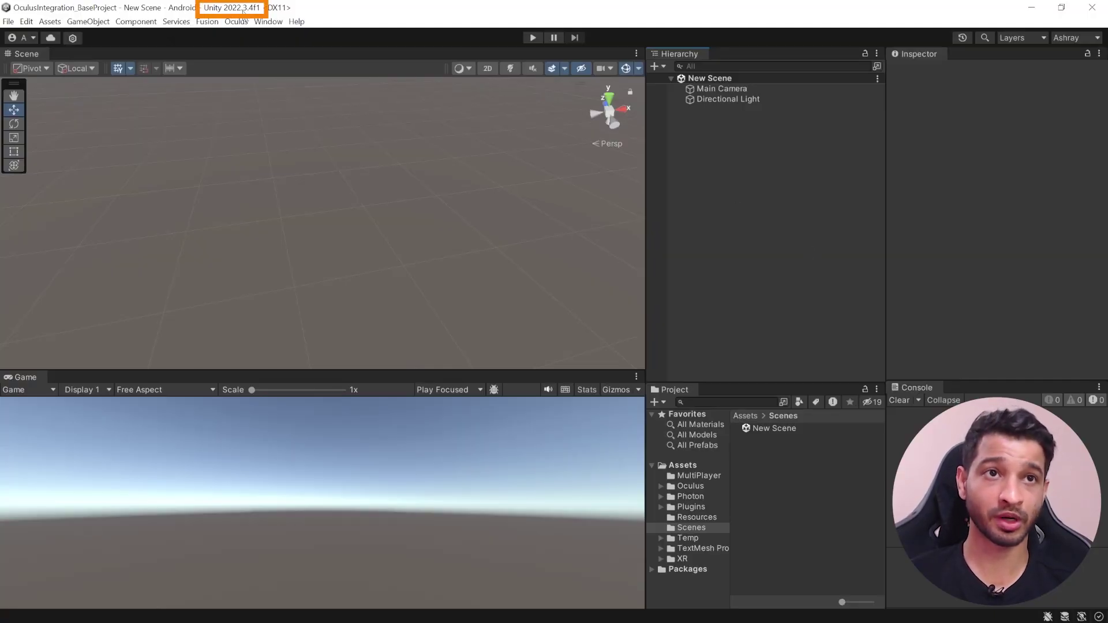
# - Review the Oculus Integration package among My Assets in the Package Manager, and close the manager
pyautogui.click(267, 23)
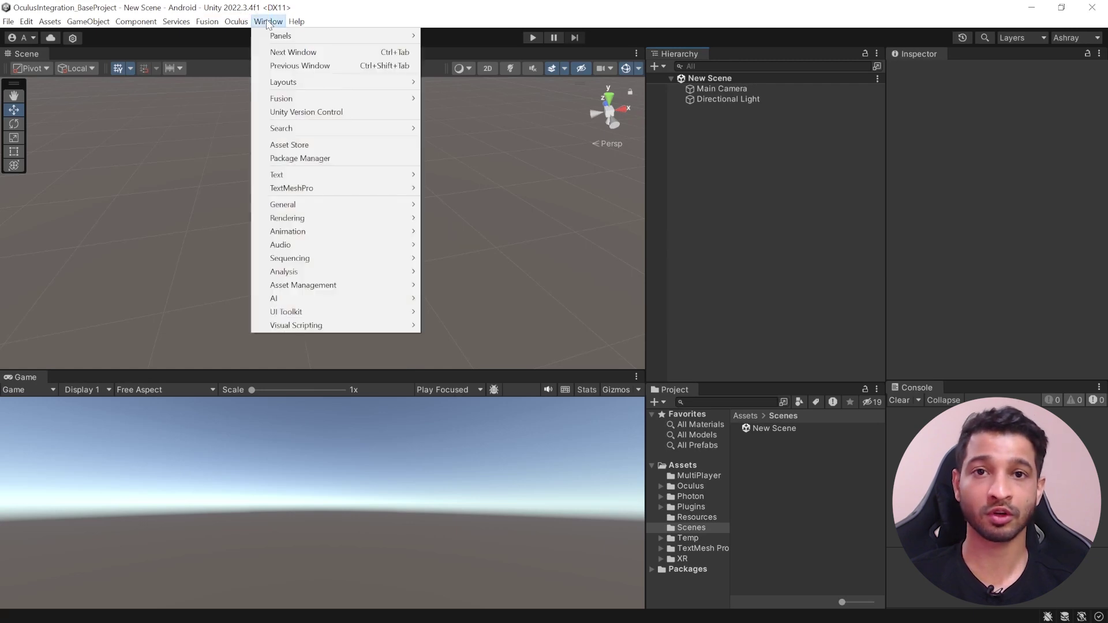
pyautogui.click(295, 158)
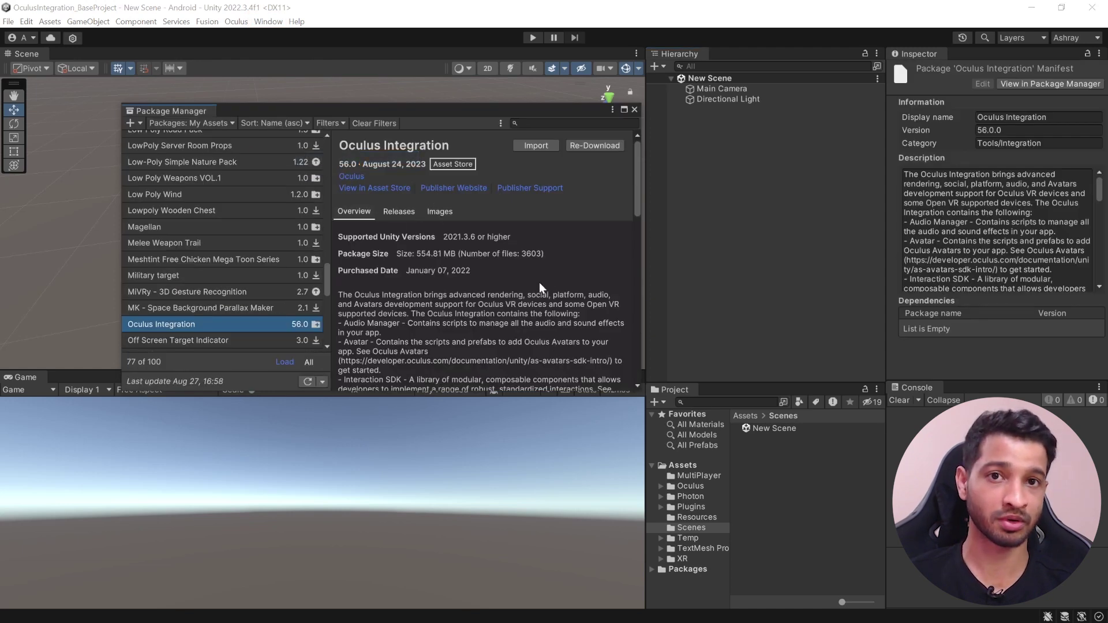
pyautogui.click(700, 235)
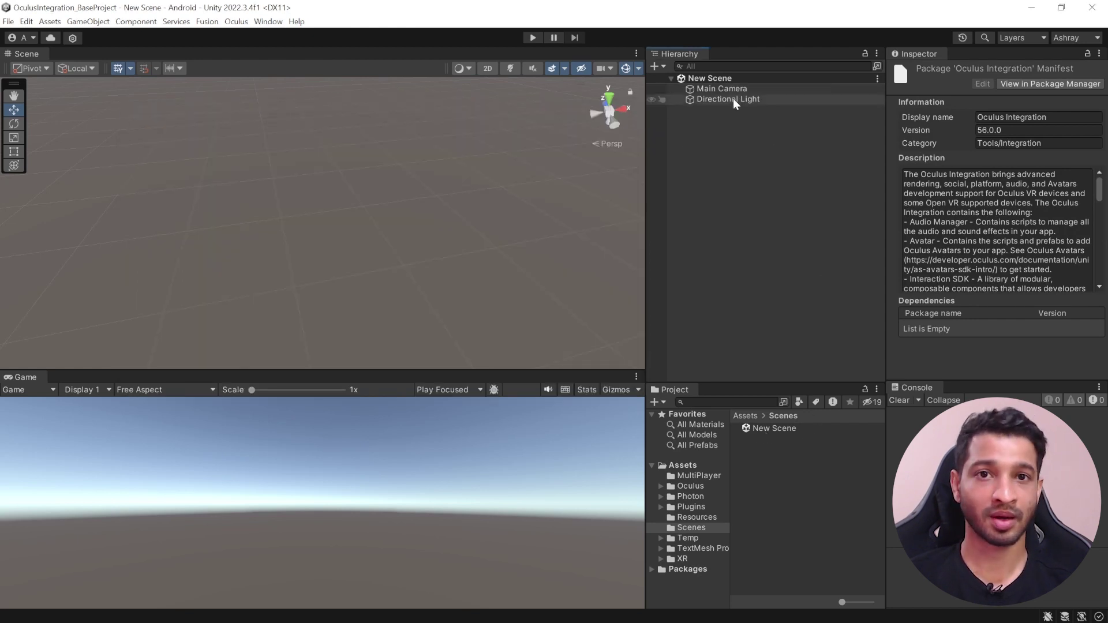
pyautogui.click(774, 217)
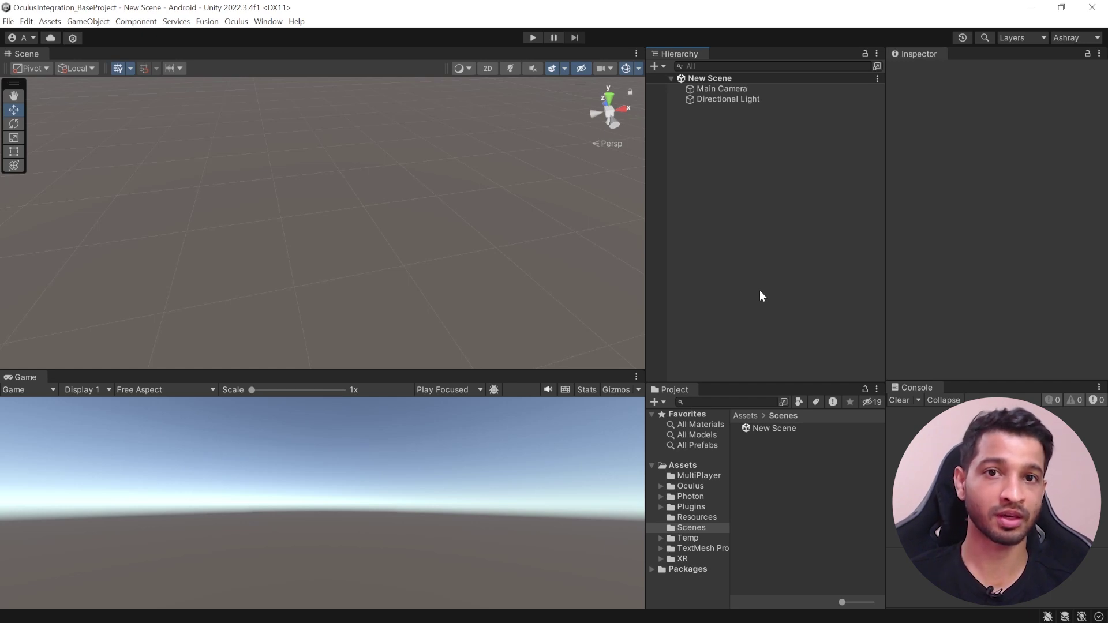
# - Find the LargeRoom prefab among the project assets and add it to the scene
pyautogui.click(706, 402)
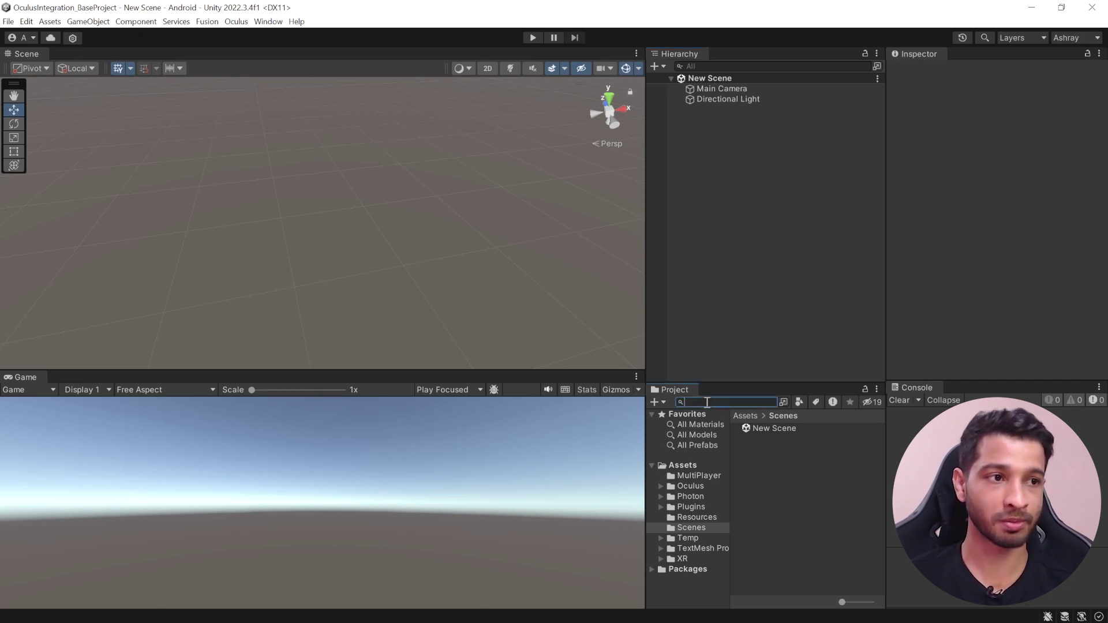
pyautogui.write('la')
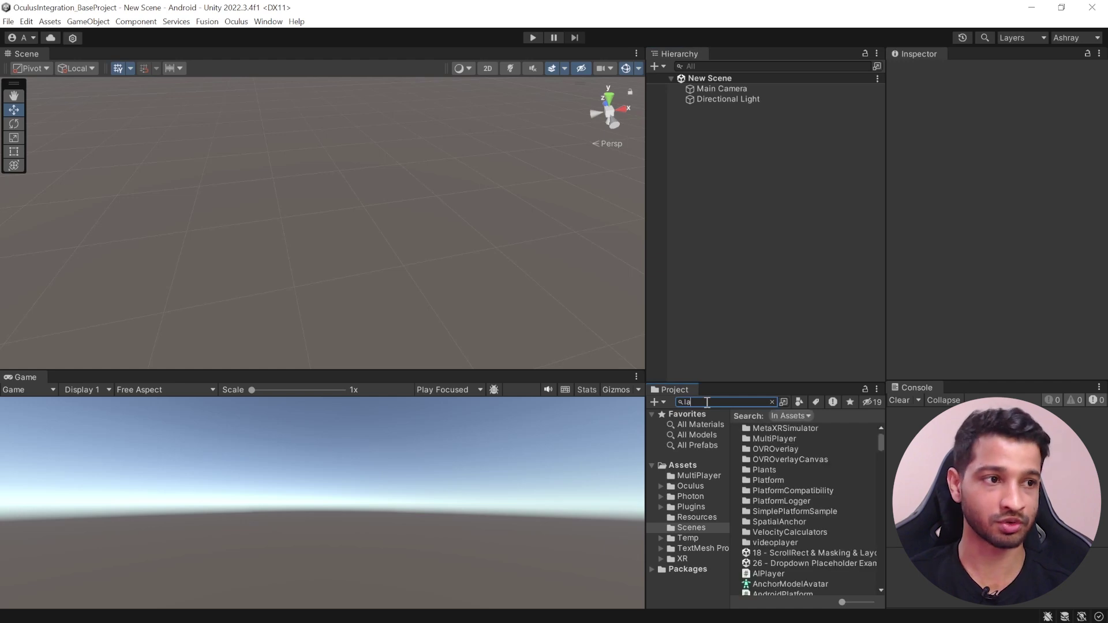
pyautogui.write('rge')
pyautogui.moveTo(773, 428); pyautogui.dragTo(733, 191)
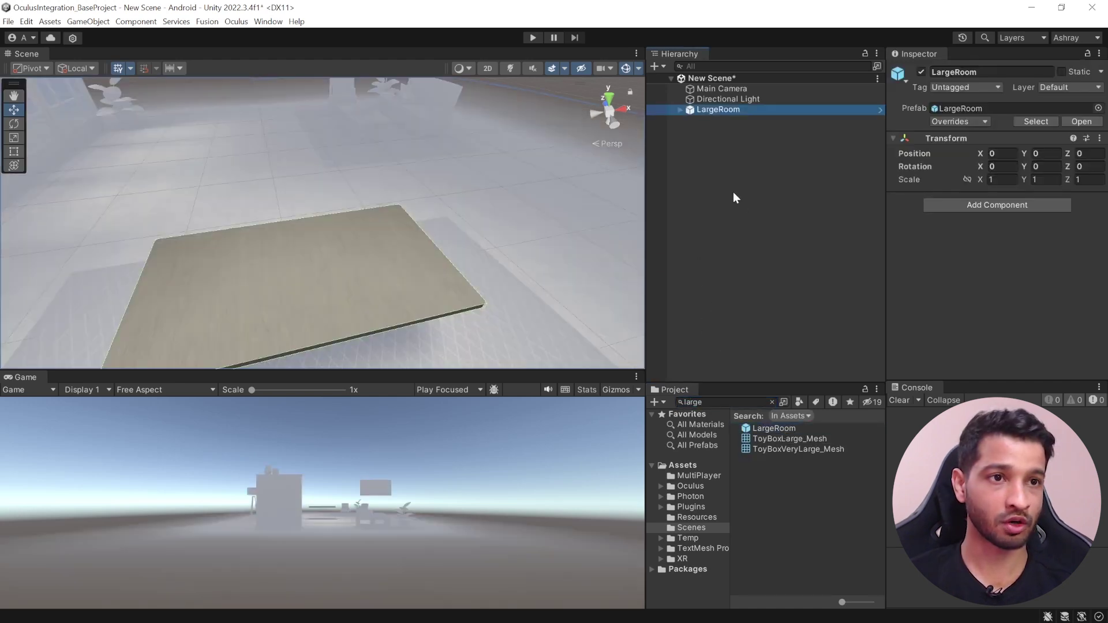
# - Find the SkyboxGradient material among the project assets and apply it as the scene's skybox
pyautogui.click(771, 401)
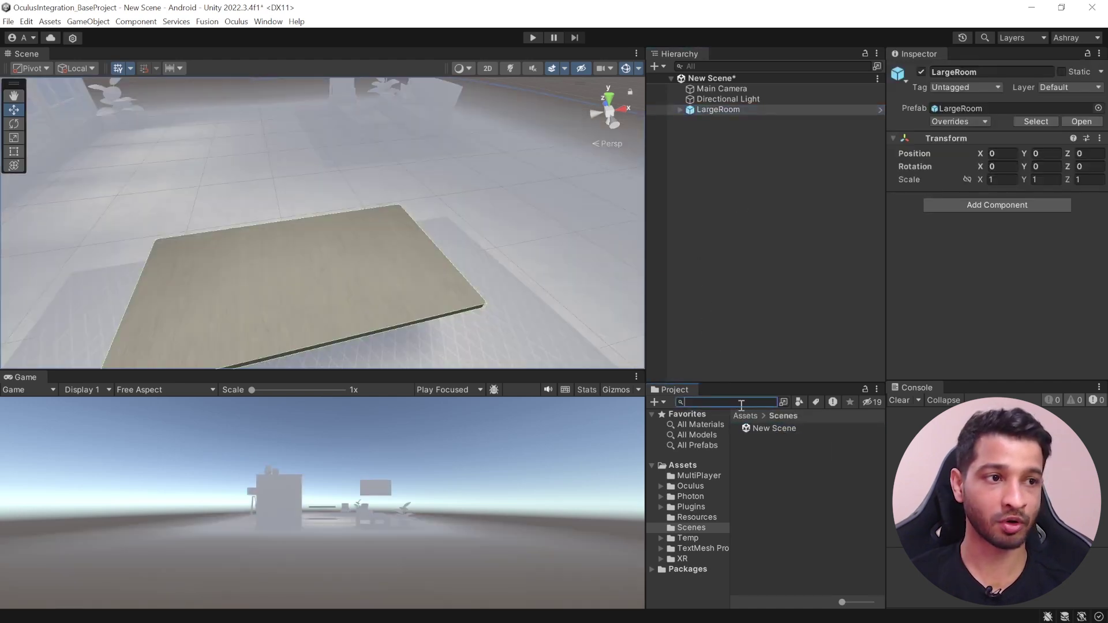
pyautogui.write('skybox g')
pyautogui.moveTo(789, 490); pyautogui.dragTo(566, 92)
pyautogui.moveTo(534, 259); pyautogui.dragTo(471, 229, button='right')
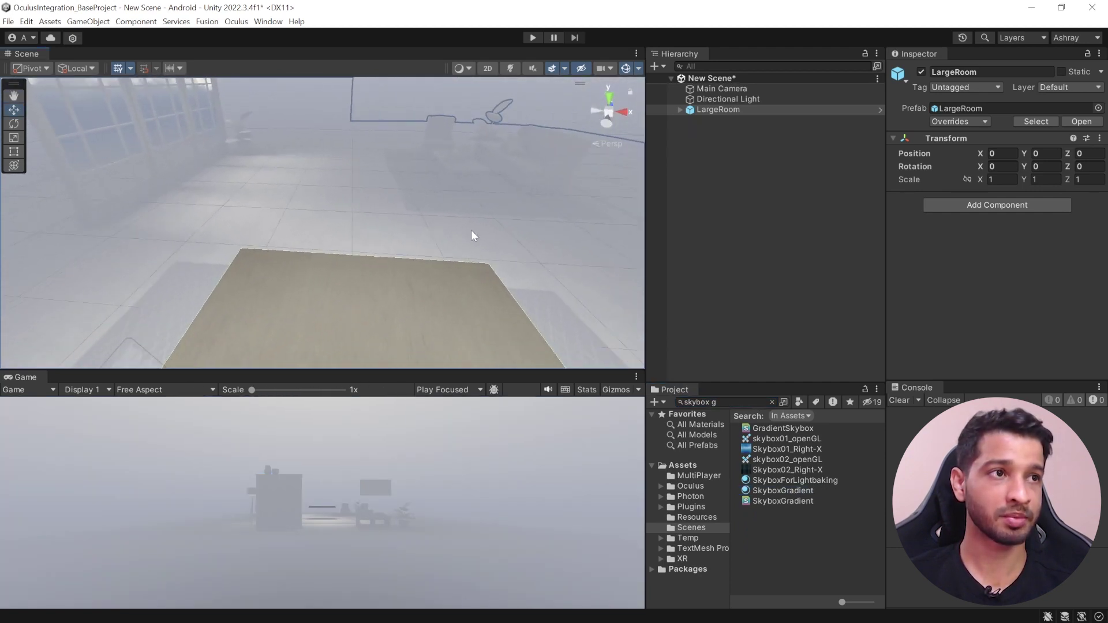
# - Delete the Main Camera and add the InteractionRigOVR-Basic prefab to the scene in its place
pyautogui.click(725, 88)
pyautogui.press('Delete')
pyautogui.click(724, 402)
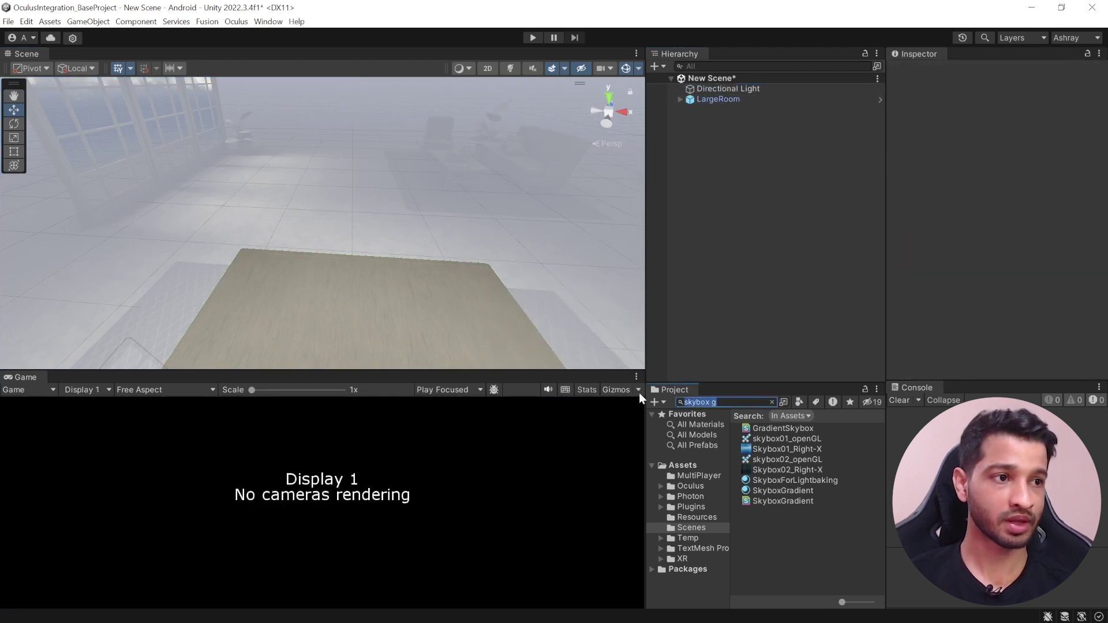
pyautogui.write('interaction')
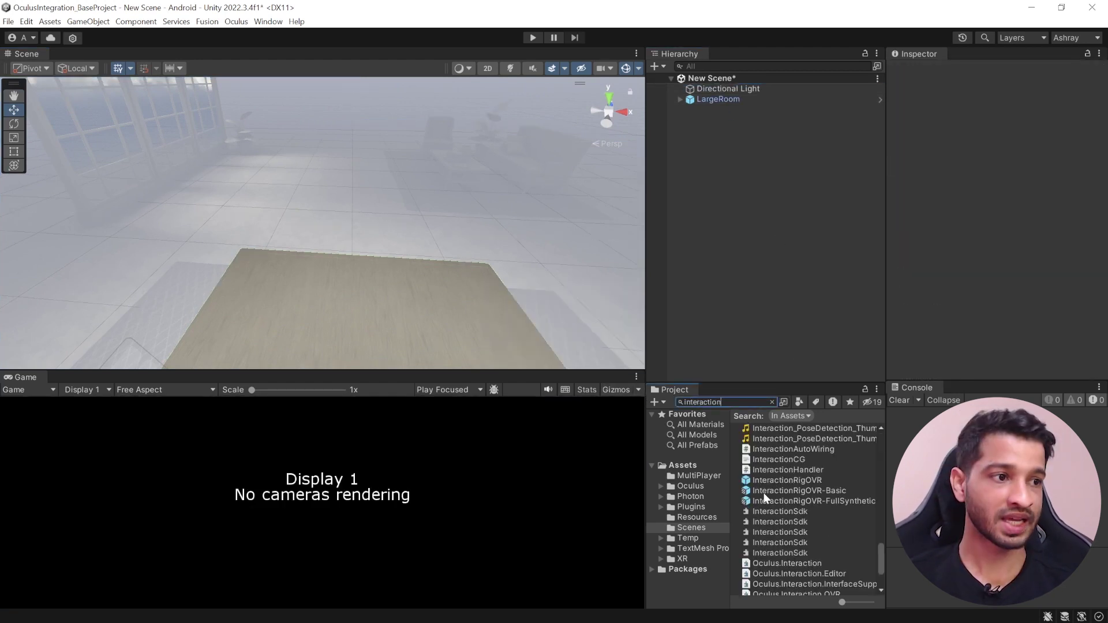
pyautogui.click(765, 491)
pyautogui.moveTo(813, 489); pyautogui.dragTo(759, 225)
pyautogui.moveTo(464, 271); pyautogui.dragTo(423, 194, button='middle')
pyautogui.moveTo(351, 181); pyautogui.dragTo(417, 219, button='right')
pyautogui.moveTo(417, 220); pyautogui.dragTo(420, 215, button='middle')
# - Find the Box prefab among the project assets and add it to the scene
pyautogui.click(692, 403)
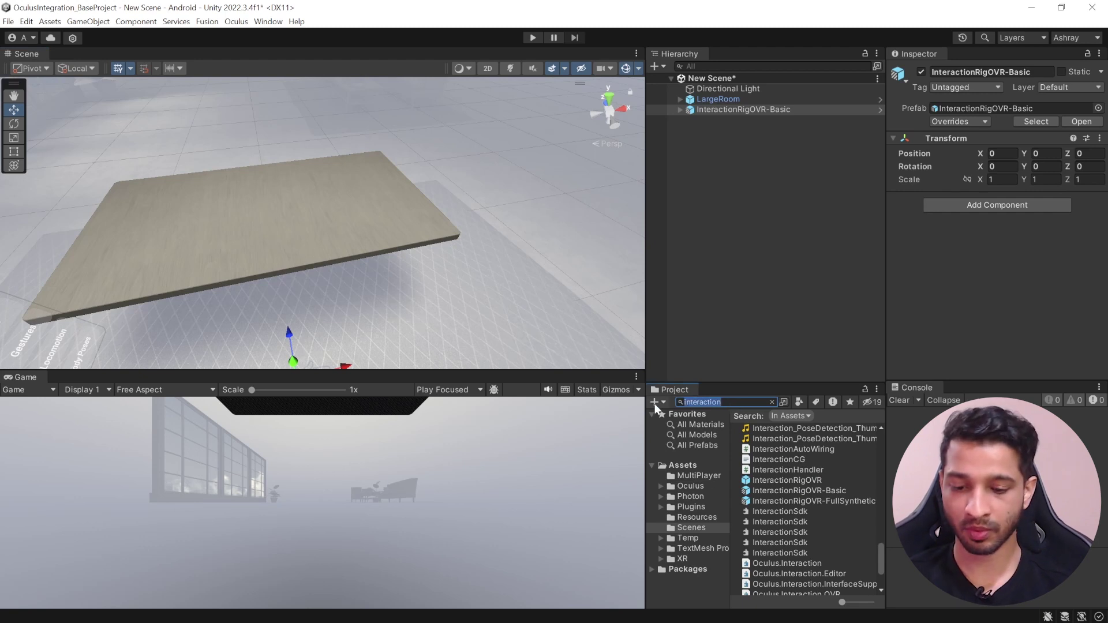
pyautogui.write('box')
pyautogui.click(759, 522)
pyautogui.moveTo(760, 525); pyautogui.dragTo(738, 227)
# - Find the Keypad prefab among the project assets and add it to the scene
pyautogui.click(720, 404)
pyautogui.press('BackSpace')
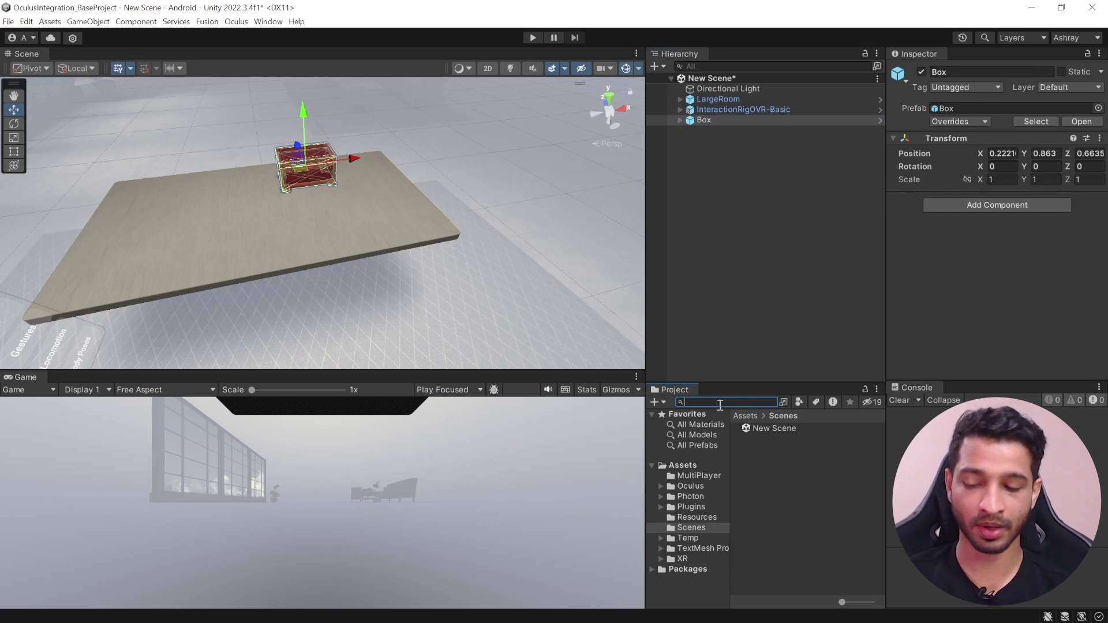
pyautogui.write('keypa')
pyautogui.moveTo(767, 553); pyautogui.dragTo(667, 216)
pyautogui.moveTo(455, 307); pyautogui.dragTo(407, 220, button='right')
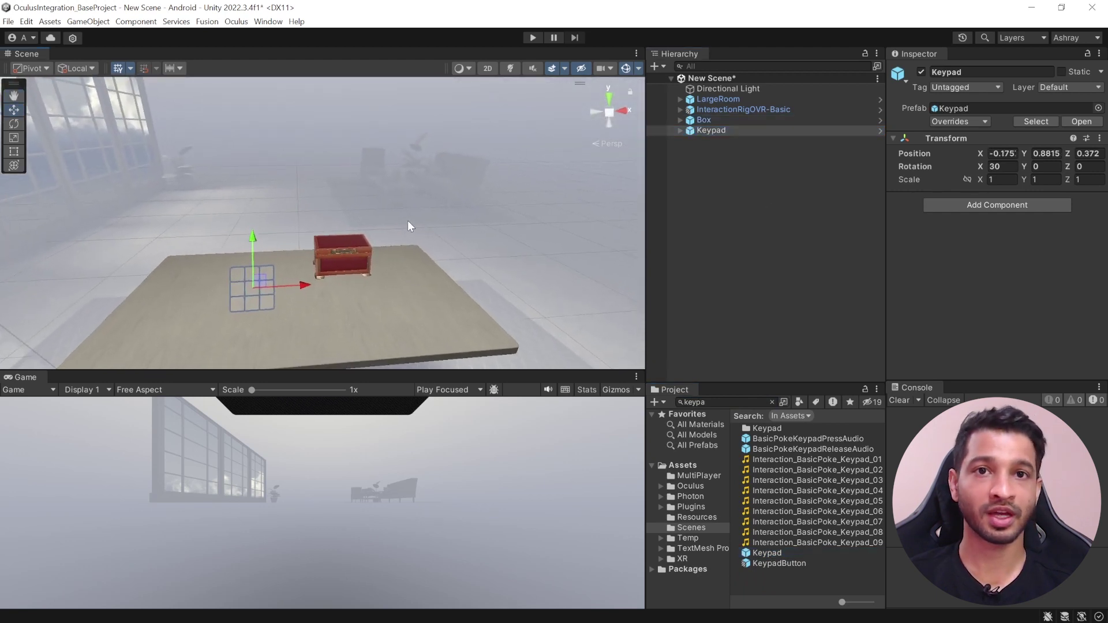
pyautogui.click(711, 231)
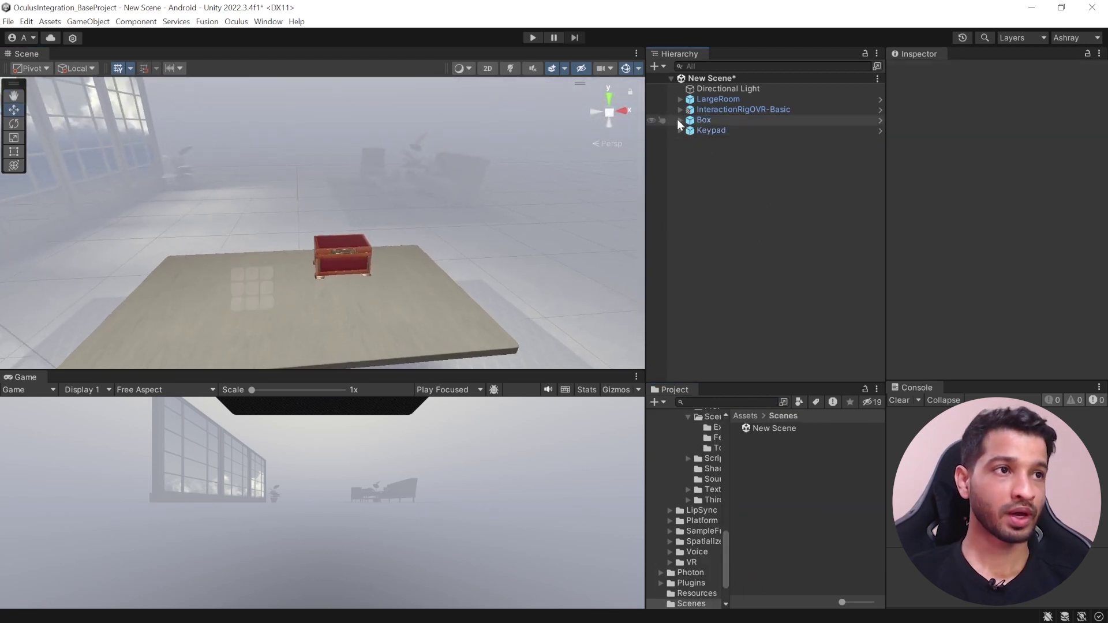
# - Examine the grab interactables under the Box's lid and the Poke Interactable on the Keypad's buttons
pyautogui.click(679, 119)
pyautogui.click(741, 160)
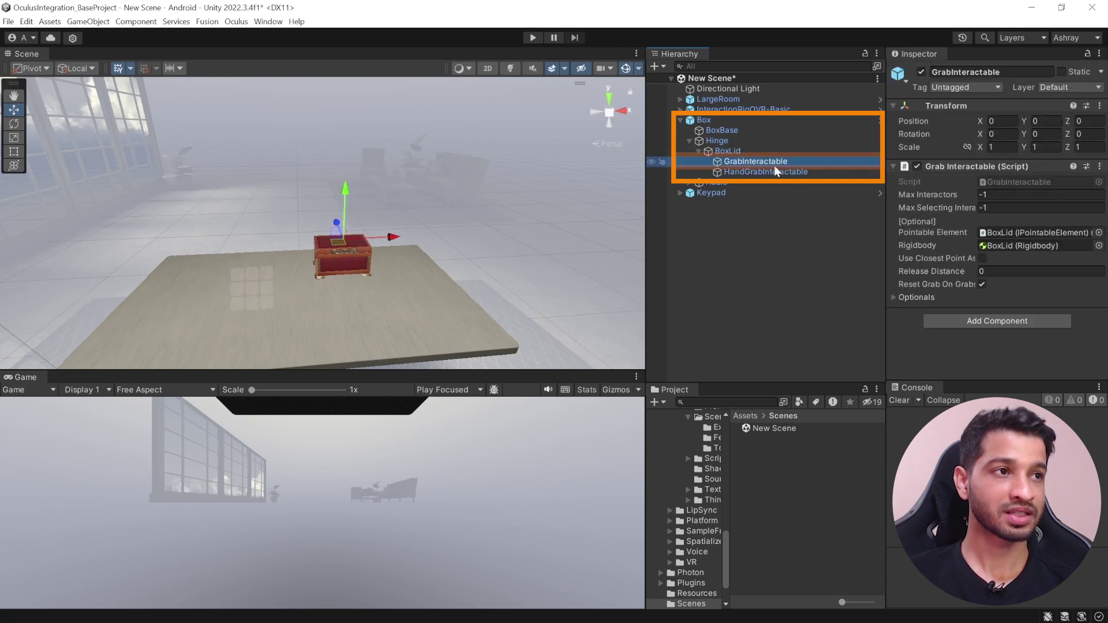
pyautogui.click(681, 193)
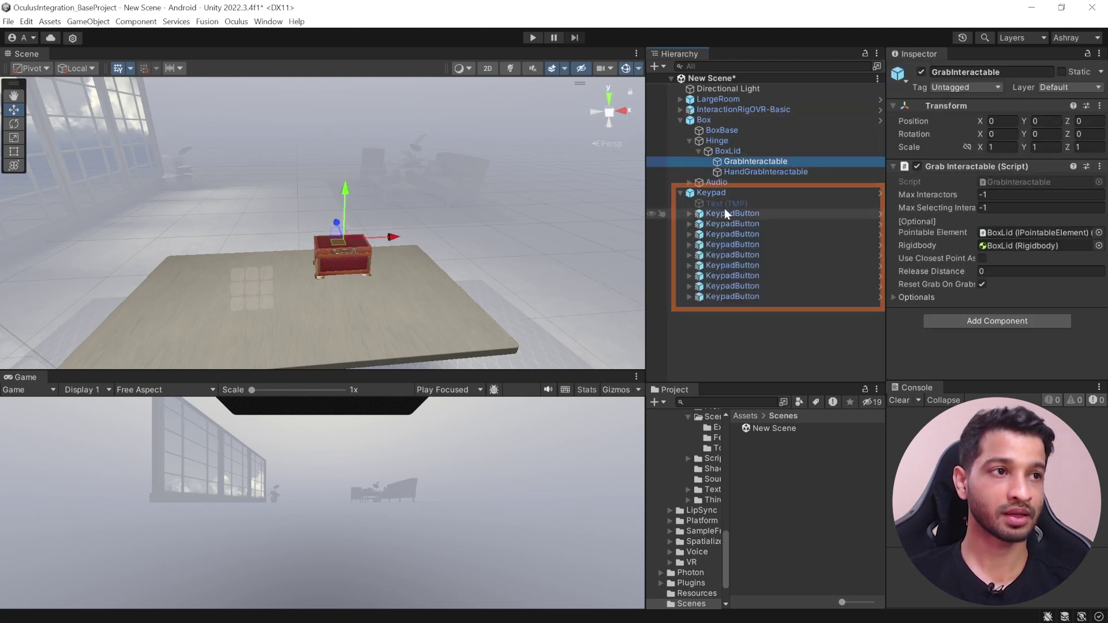
pyautogui.click(729, 213)
pyautogui.click(732, 244)
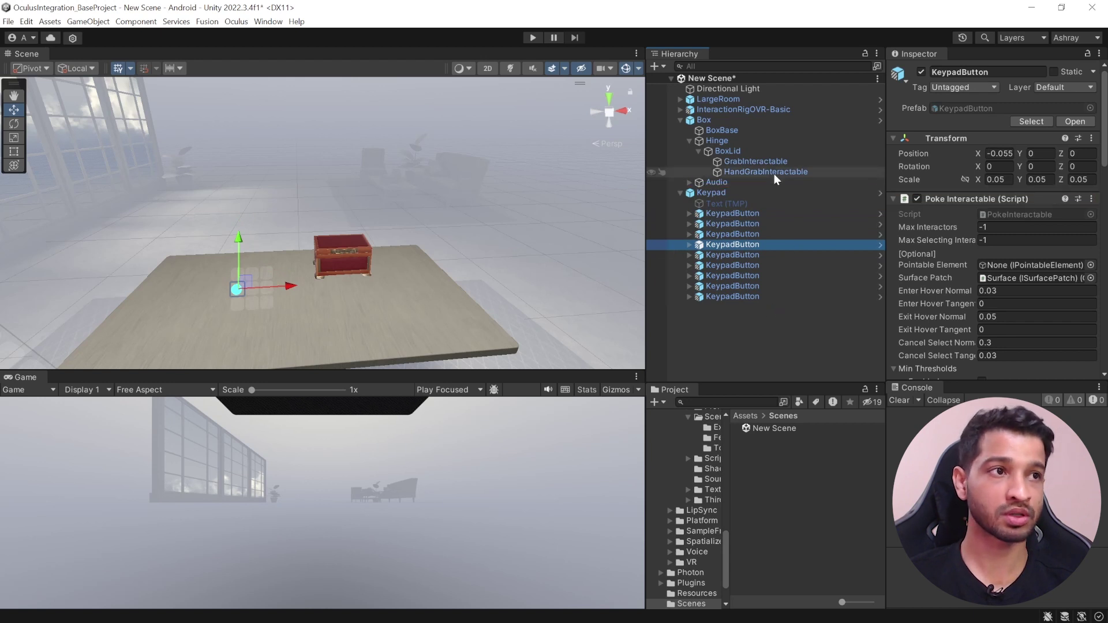
# - Examine which interactors the left and right controllers have inside InteractionRigOVR-Basic
pyautogui.click(681, 119)
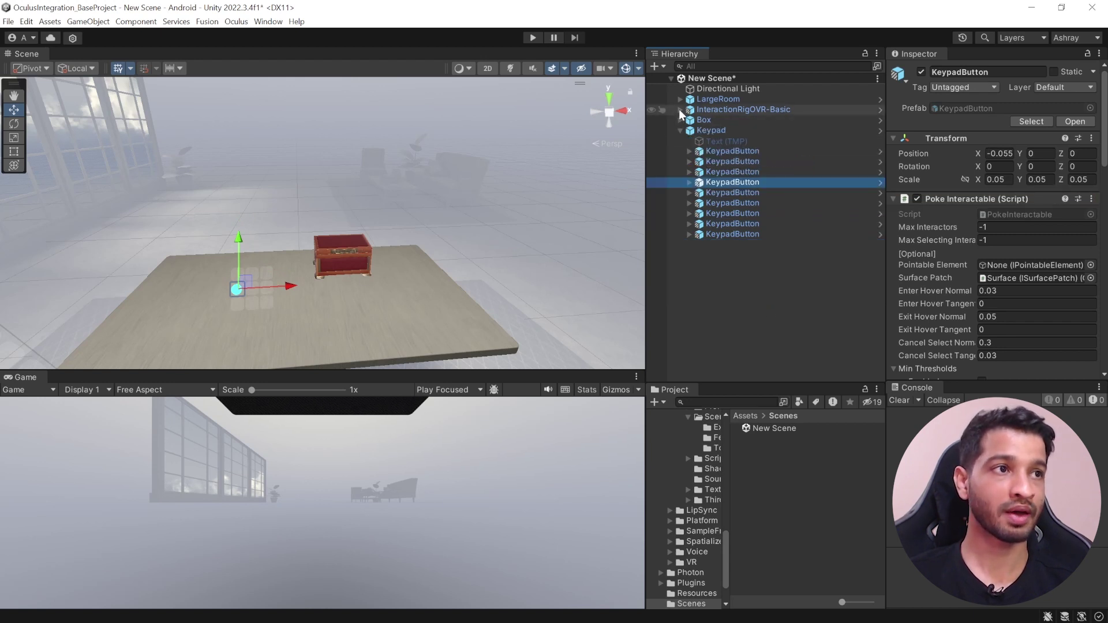
pyautogui.click(680, 109)
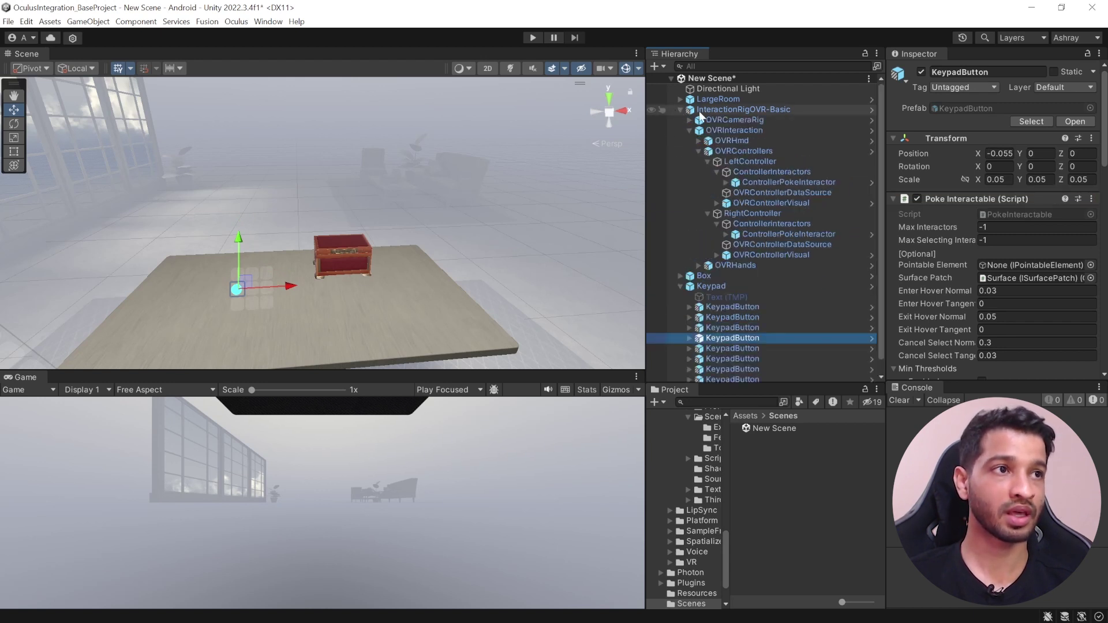
pyautogui.click(749, 161)
pyautogui.click(772, 182)
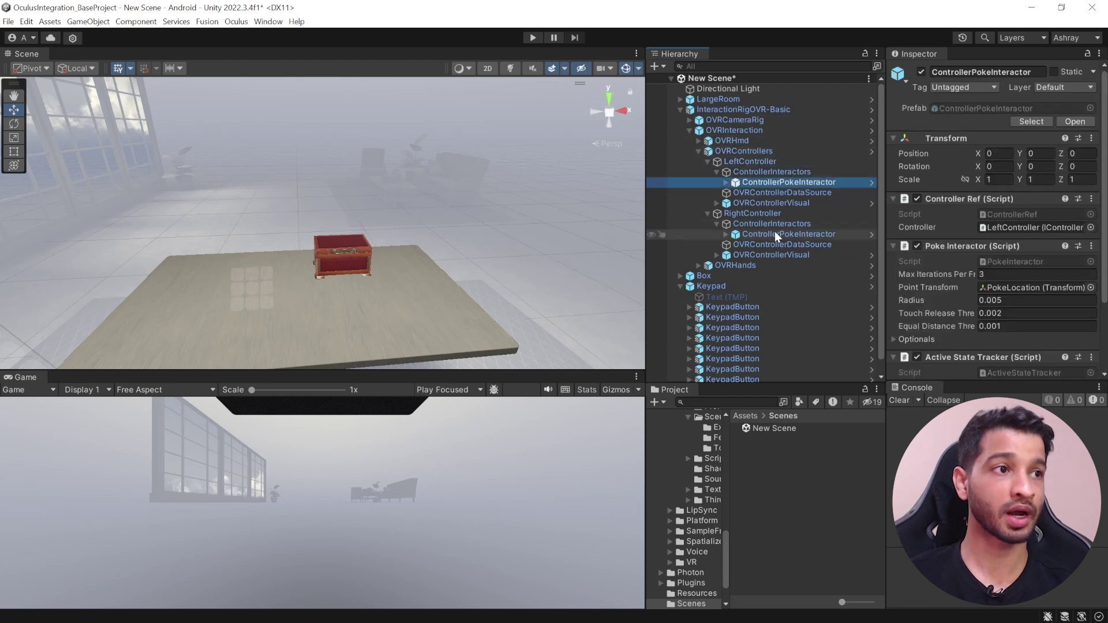
# - Add the ControllerGrabInteractor prefab under ControllerInteractors of both the left and the right controller
pyautogui.click(714, 402)
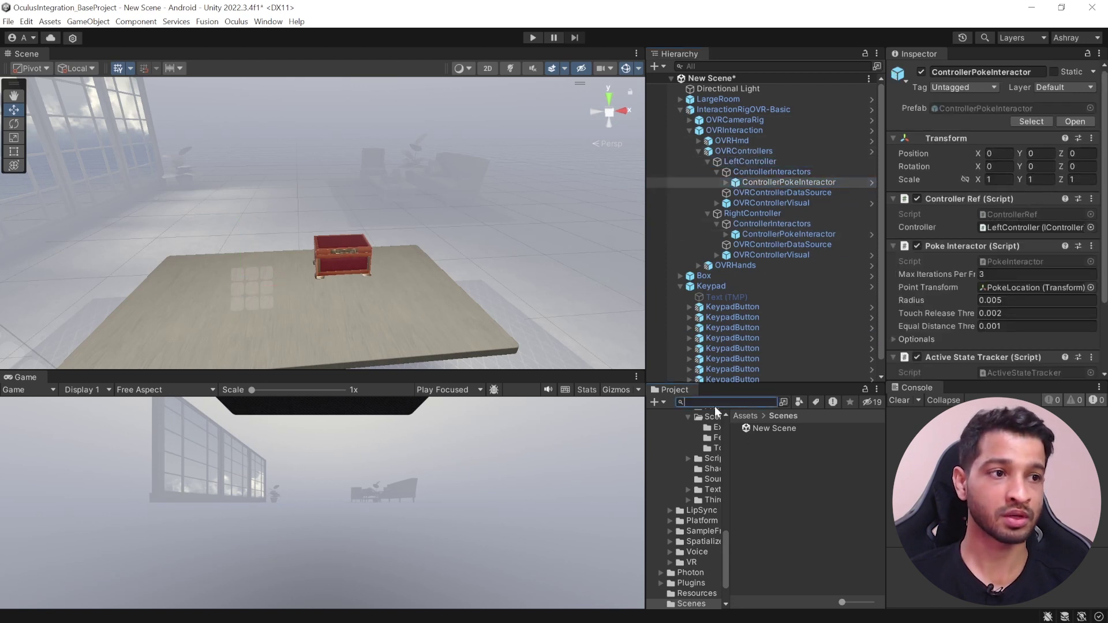
pyautogui.write('grab')
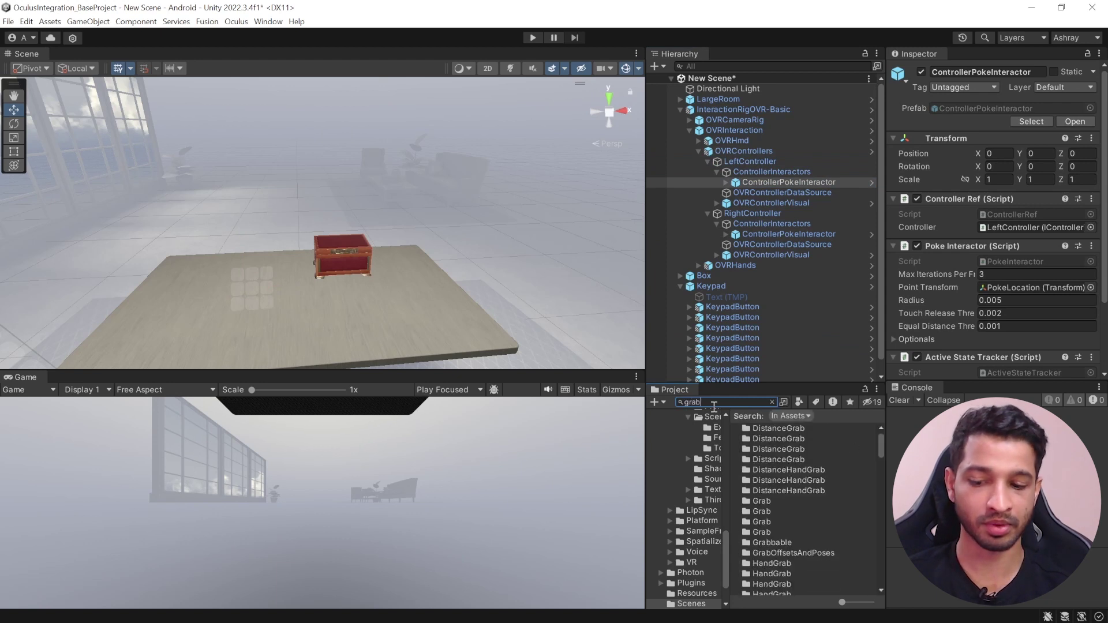
pyautogui.write('int')
pyautogui.click(794, 439)
pyautogui.moveTo(794, 442); pyautogui.dragTo(785, 171)
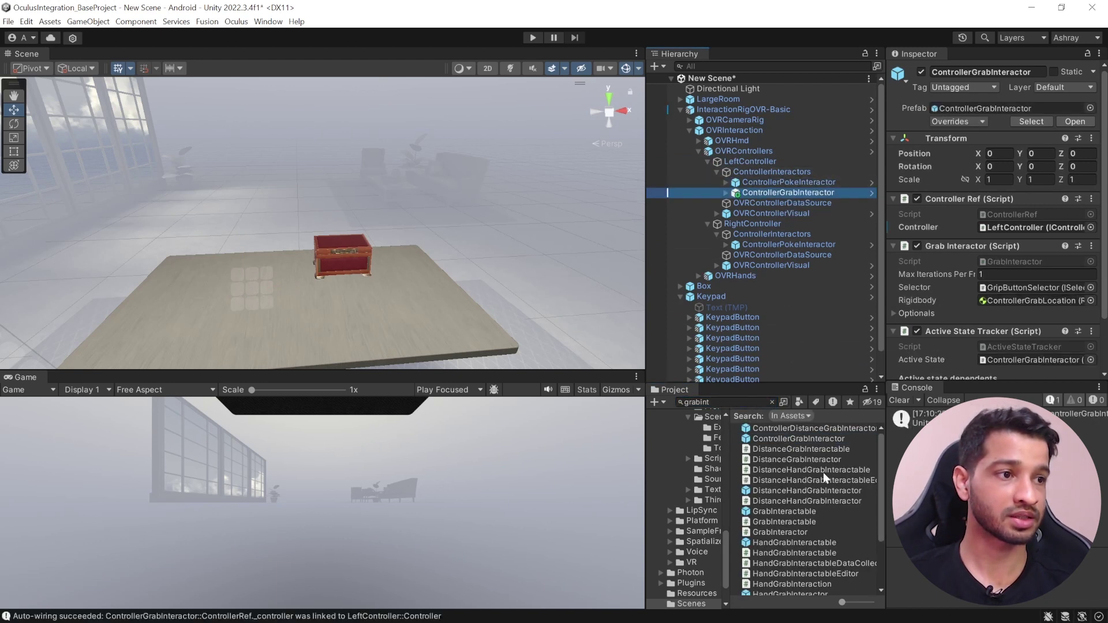
pyautogui.moveTo(797, 439); pyautogui.dragTo(765, 211)
# - Assign each controller's ControllerGrabInteractor to the interactor list of its parent ControllerInteractors, and collapse the expanded objects in the hierarchy
pyautogui.click(764, 150)
pyautogui.moveTo(774, 172); pyautogui.dragTo(922, 199)
pyautogui.click(768, 213)
pyautogui.moveTo(770, 235); pyautogui.dragTo(947, 196)
pyautogui.scroll(1, 659, 91)
pyautogui.click(680, 109)
pyautogui.click(680, 130)
pyautogui.click(761, 215)
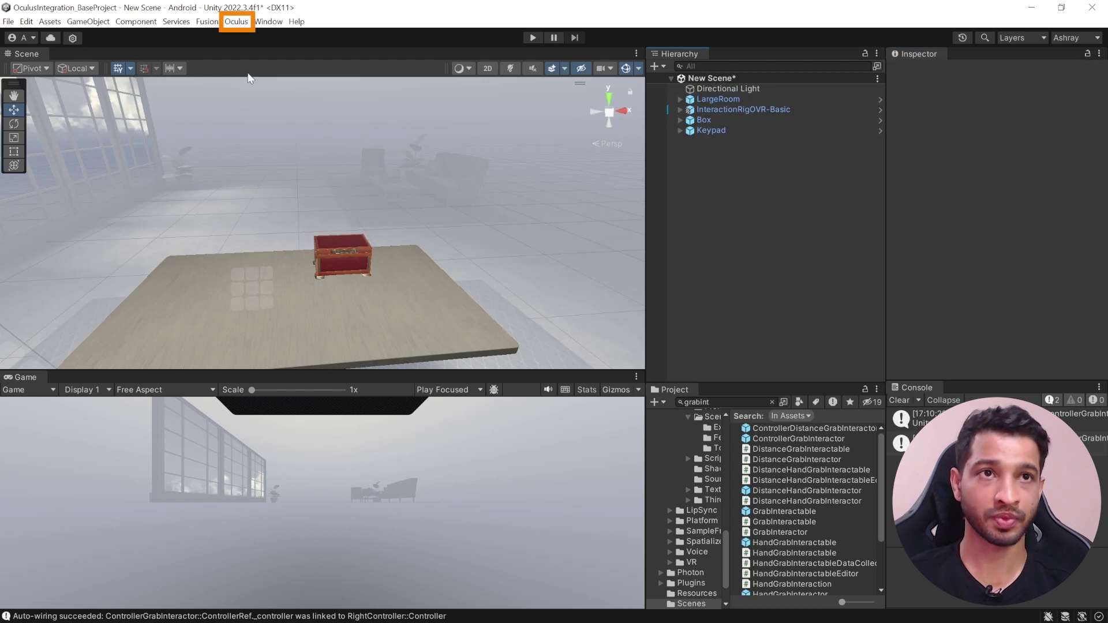
# - Activate the Meta XR Simulator and run the scene in Play mode
pyautogui.click(234, 23)
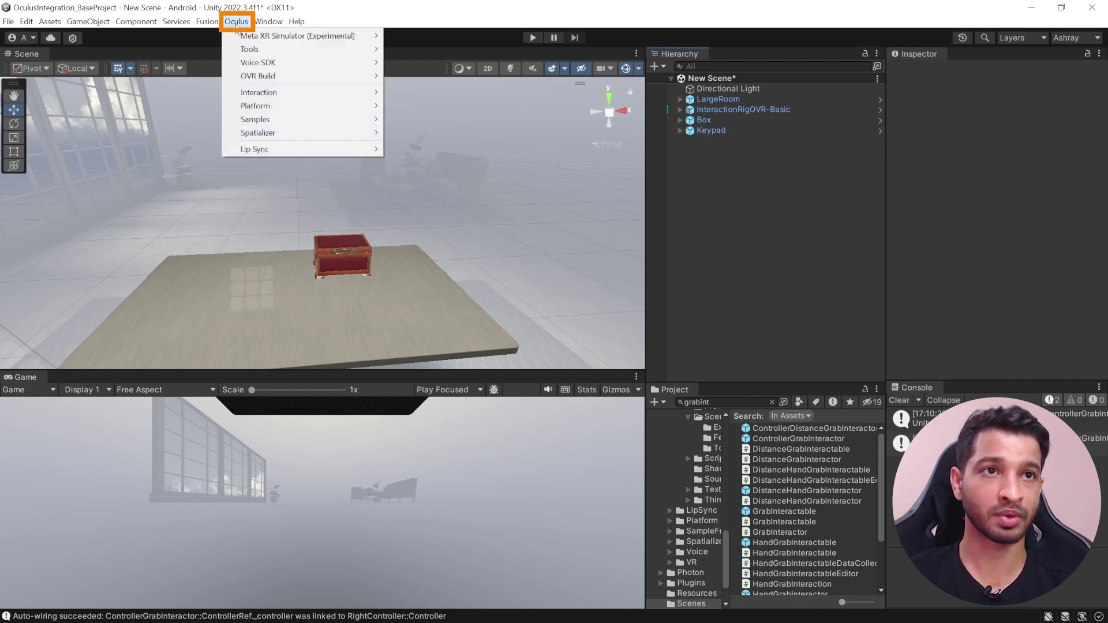
pyautogui.moveTo(255, 37)
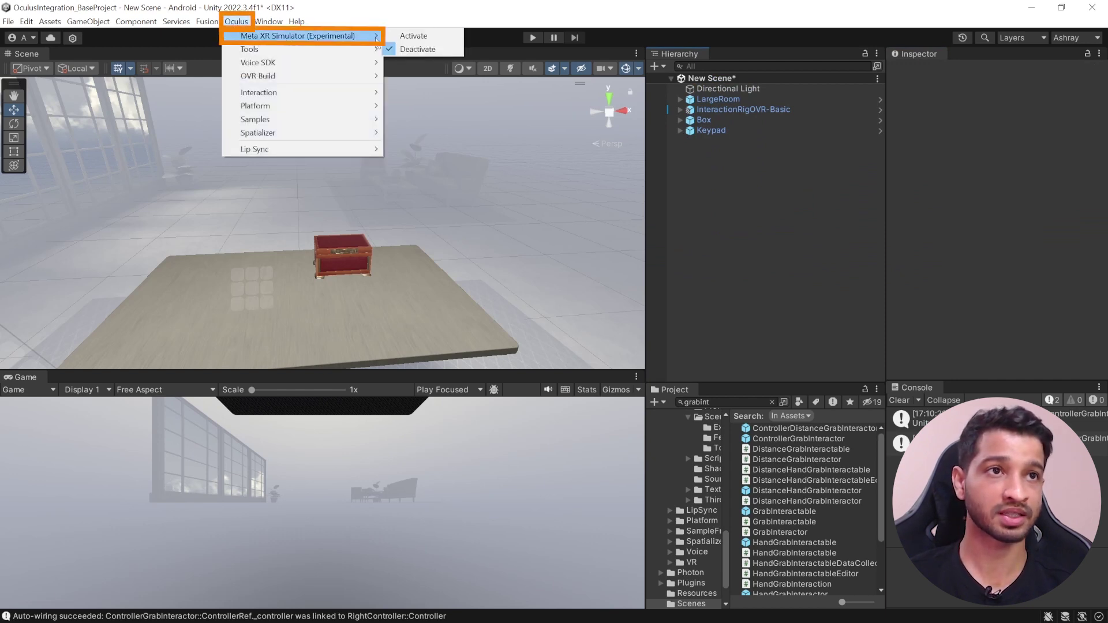
pyautogui.click(413, 36)
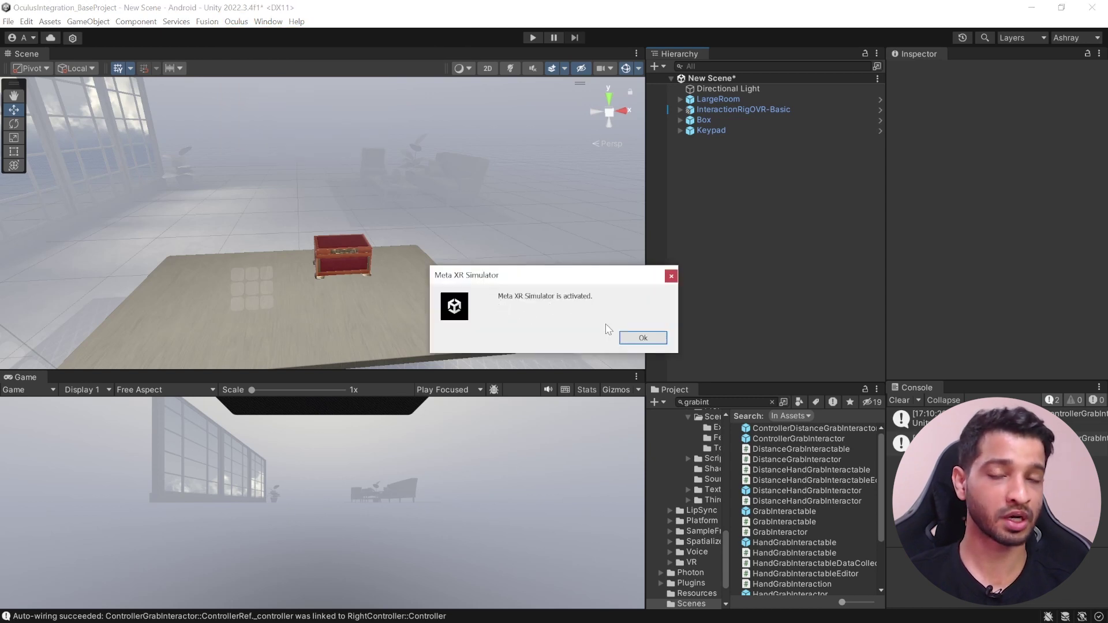
pyautogui.click(652, 339)
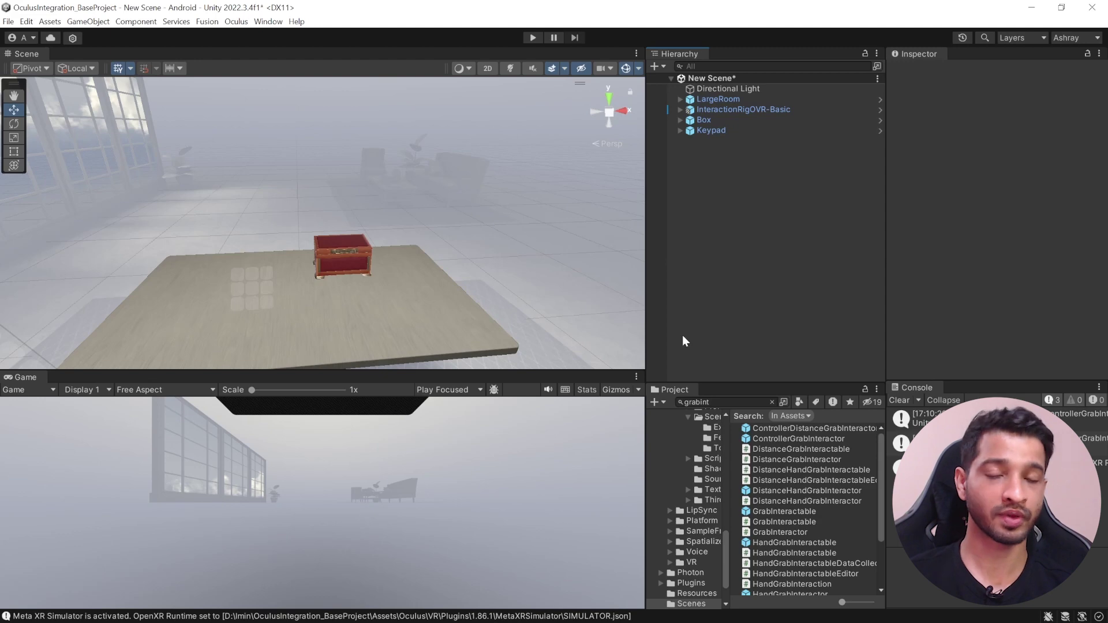
pyautogui.click(532, 38)
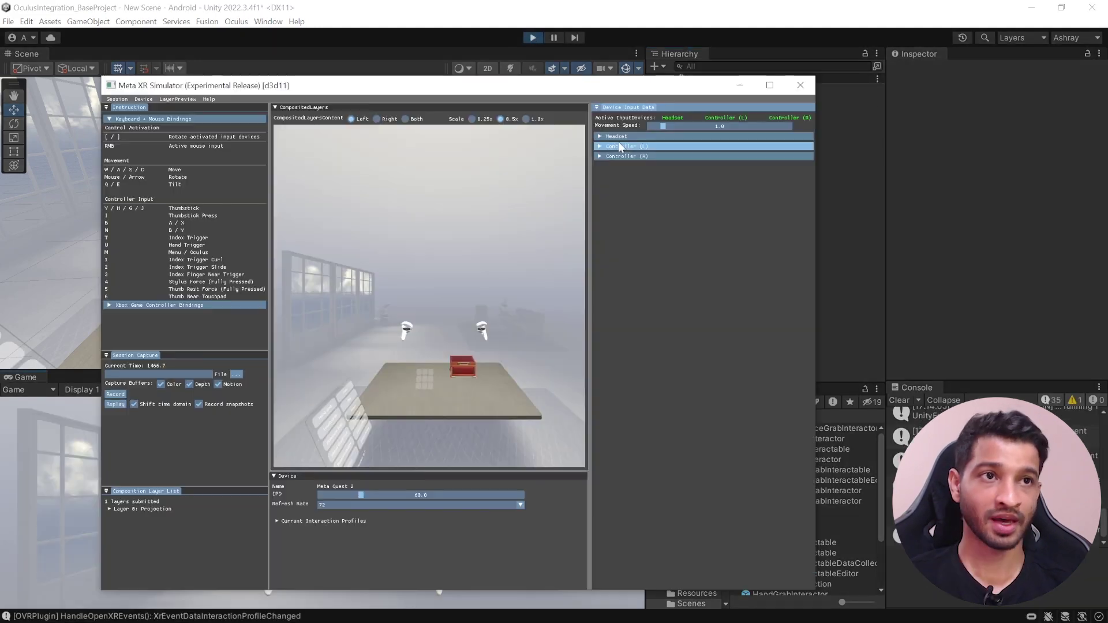
pyautogui.moveTo(591, 87)
pyautogui.mouseDown()
pyautogui.moveTo(631, 104)
pyautogui.moveTo(578, 85)
pyautogui.mouseUp()
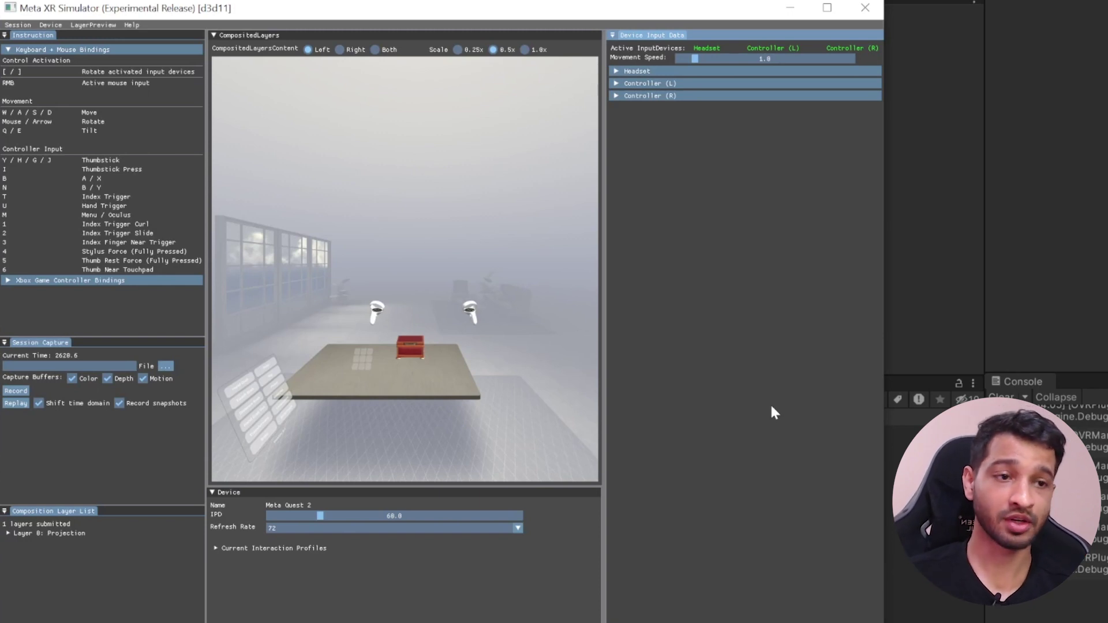
# - Test moving the headset and both controllers forward, backward, left and right in the simulated room
pyautogui.press('w')
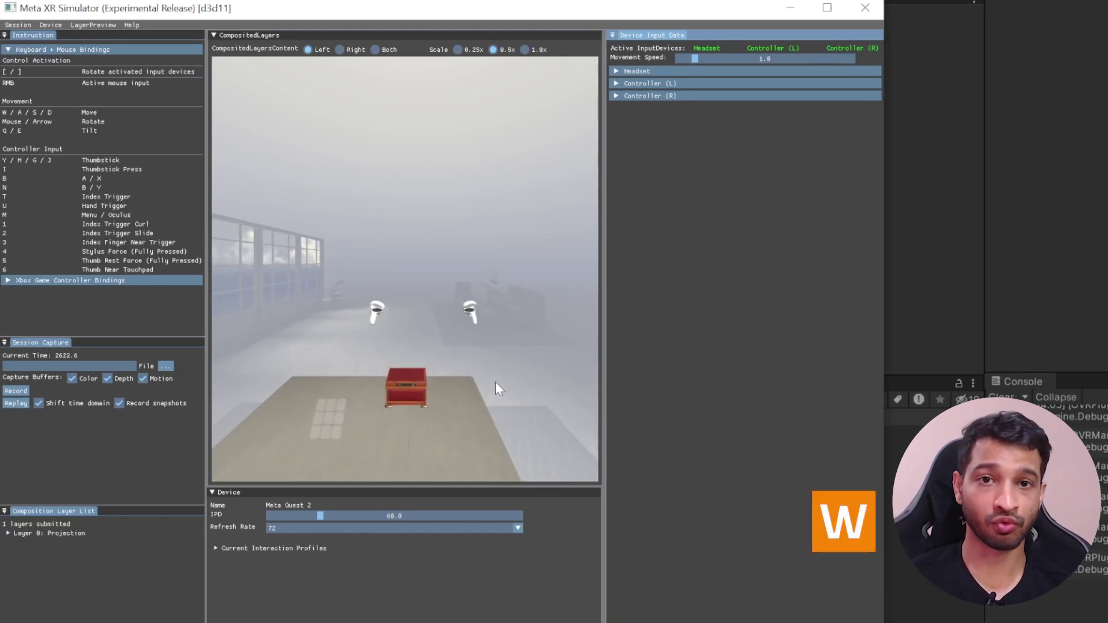
pyautogui.press('s')
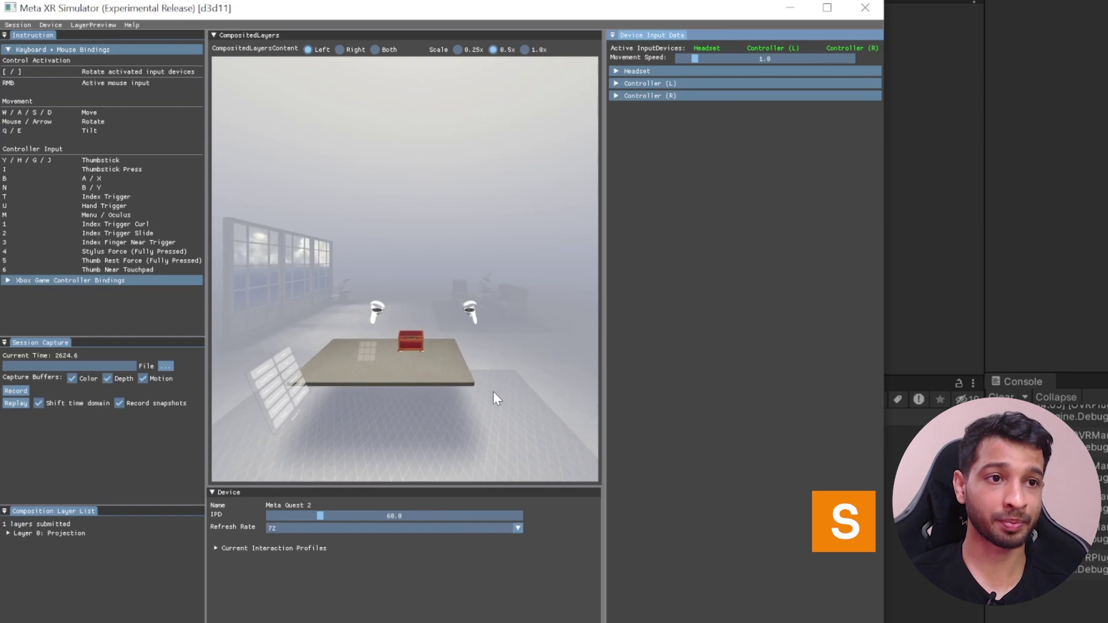
pyautogui.press('a')
pyautogui.press('d')
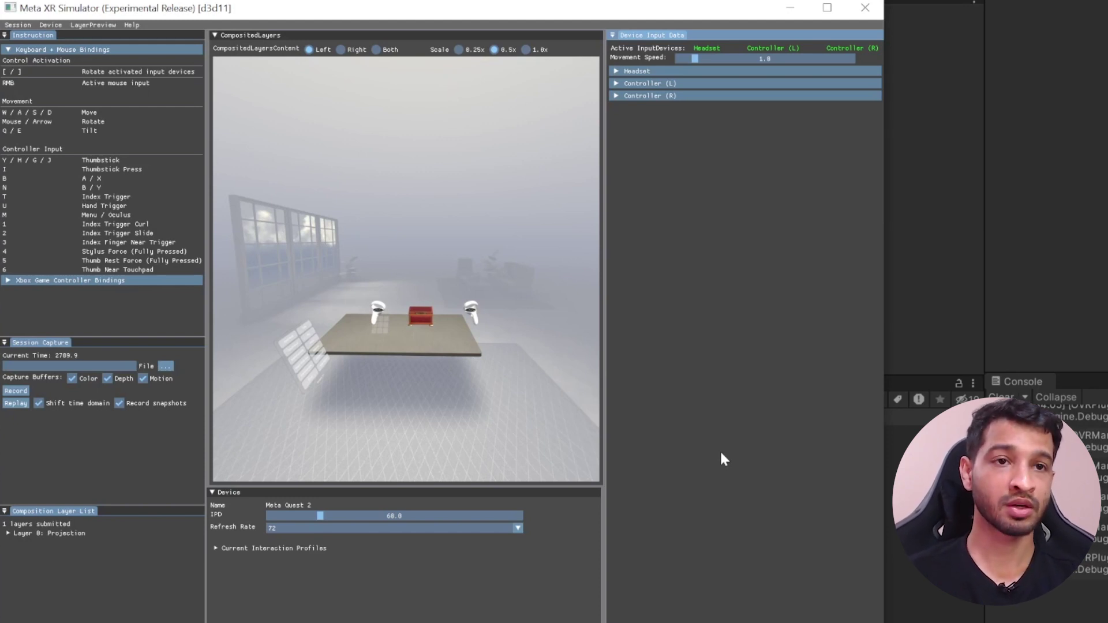
# - Test rotating the headset view up, down, left and right, ending with the table and red box in view
pyautogui.press('Up')
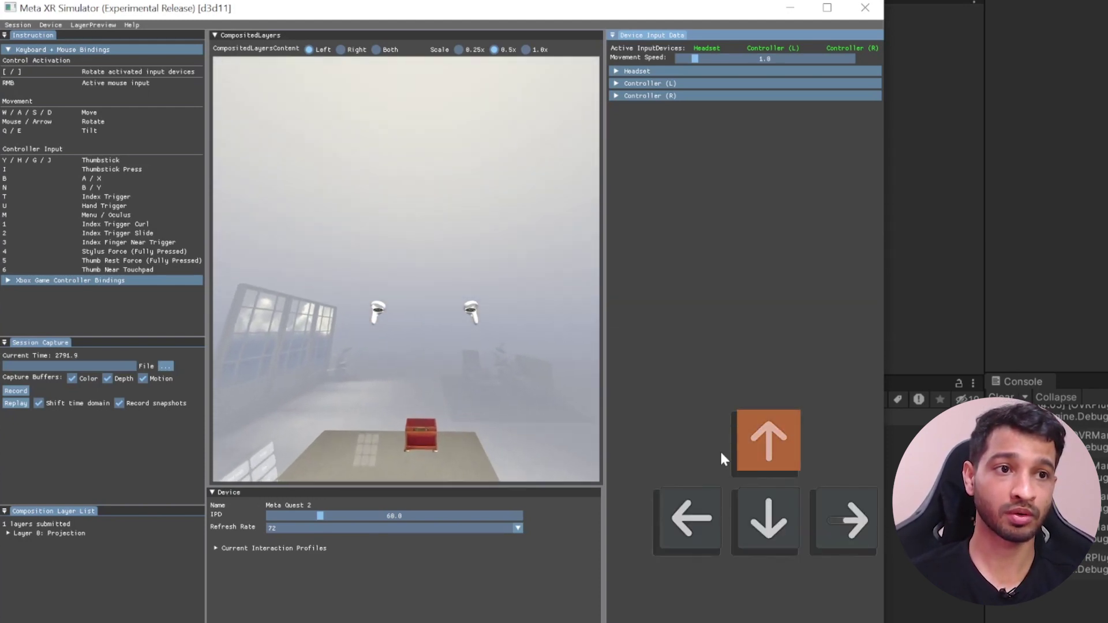
pyautogui.press('Down')
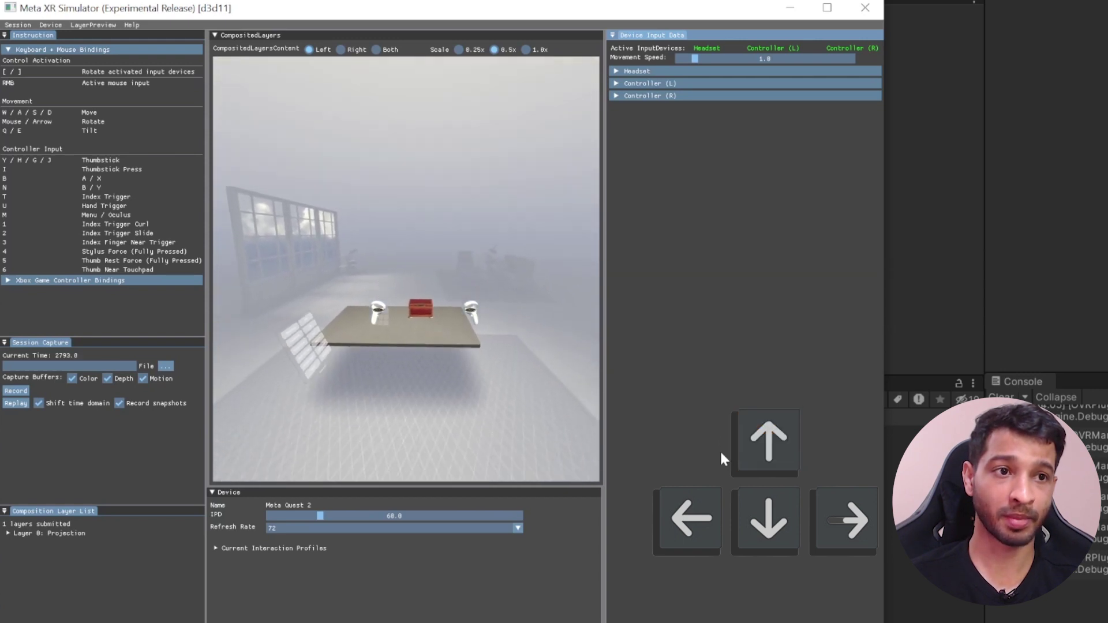
pyautogui.press('Left')
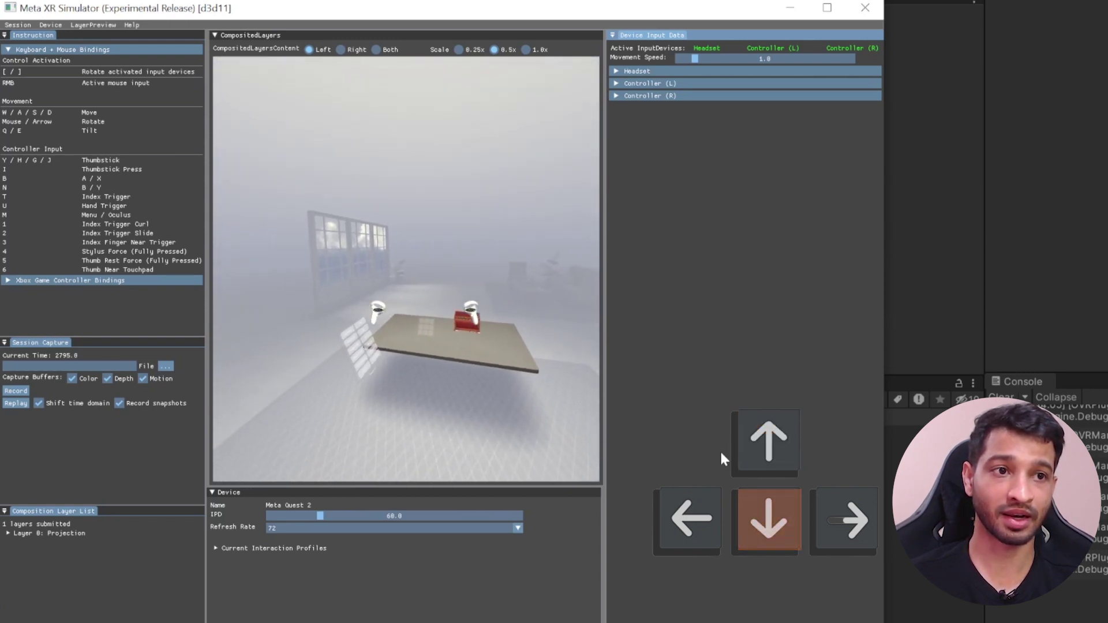
pyautogui.press('Right')
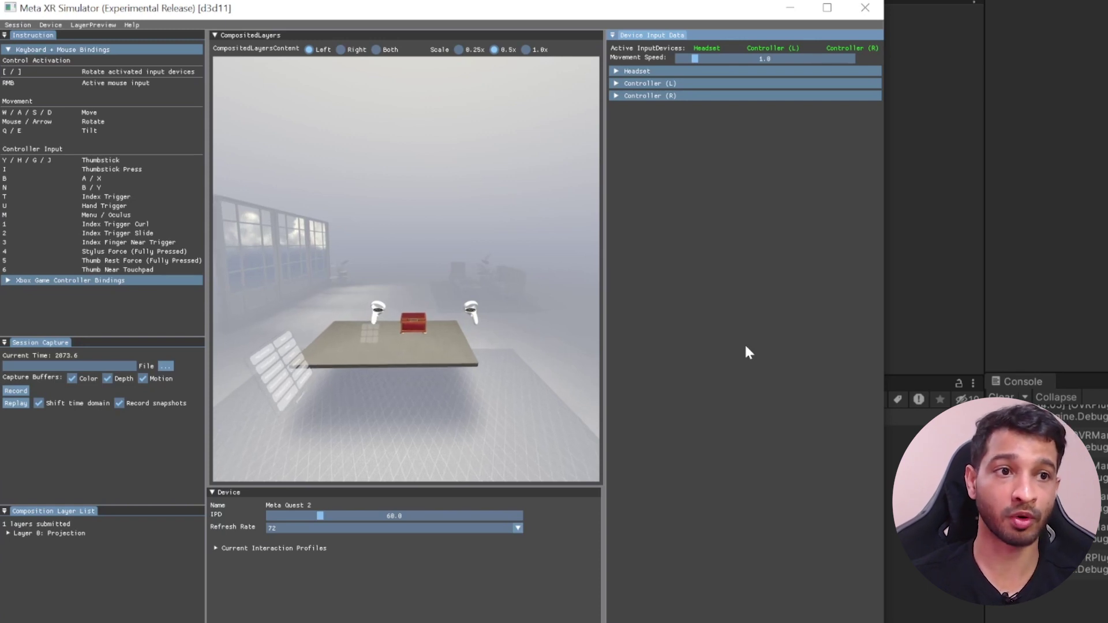
pyautogui.press('Left')
pyautogui.press('Right')
pyautogui.press('Right')
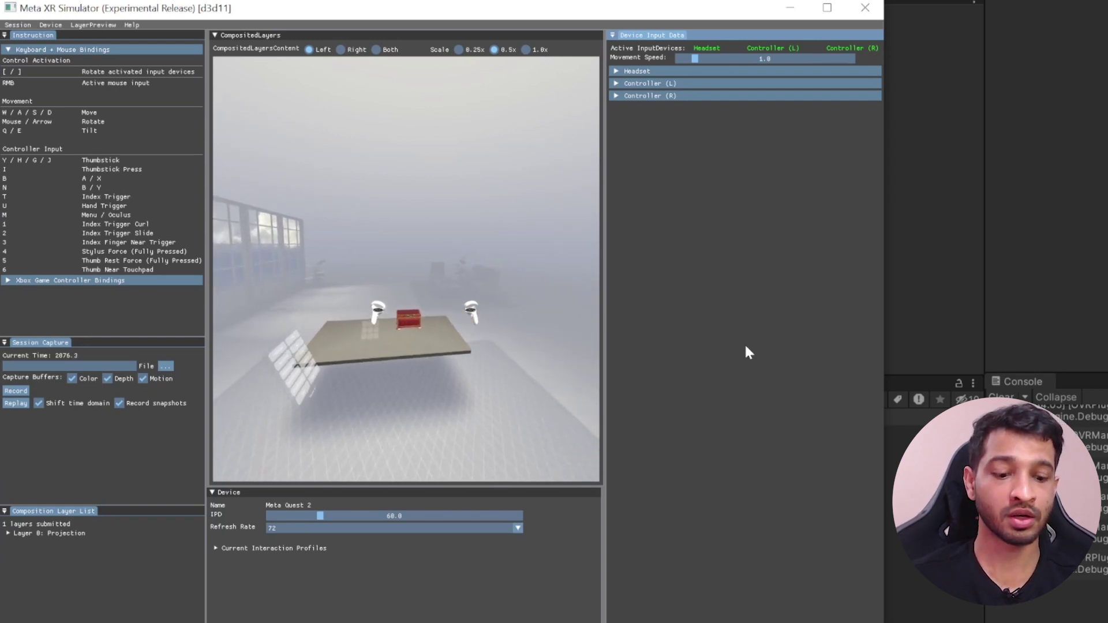
pyautogui.press('Left')
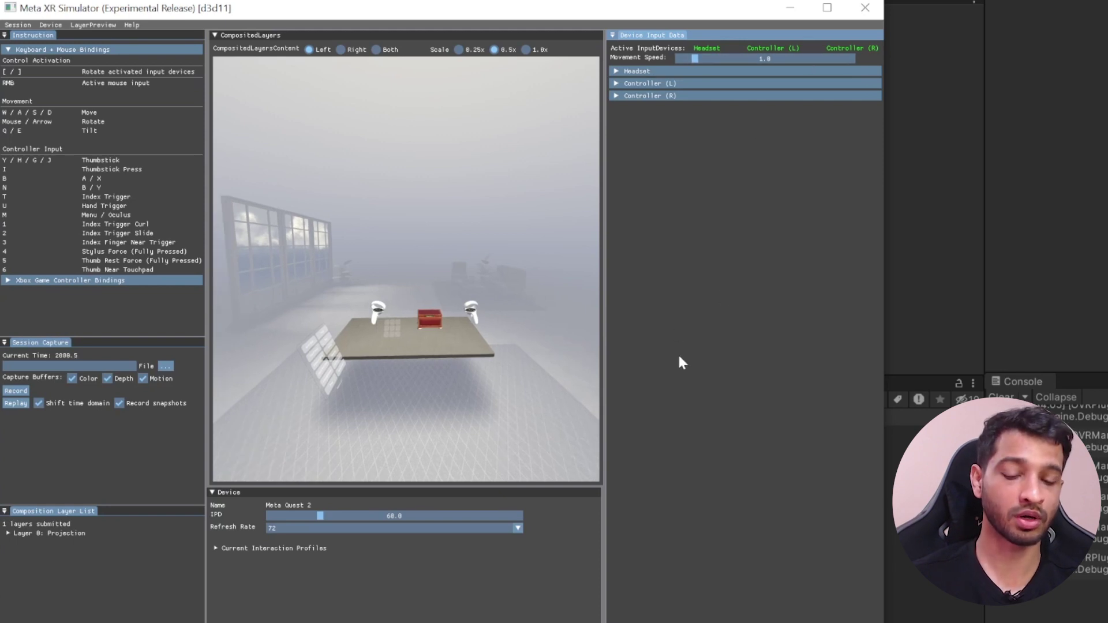
# - Cycle the active input device through the right controller, the left controller and the headset
pyautogui.press(']')
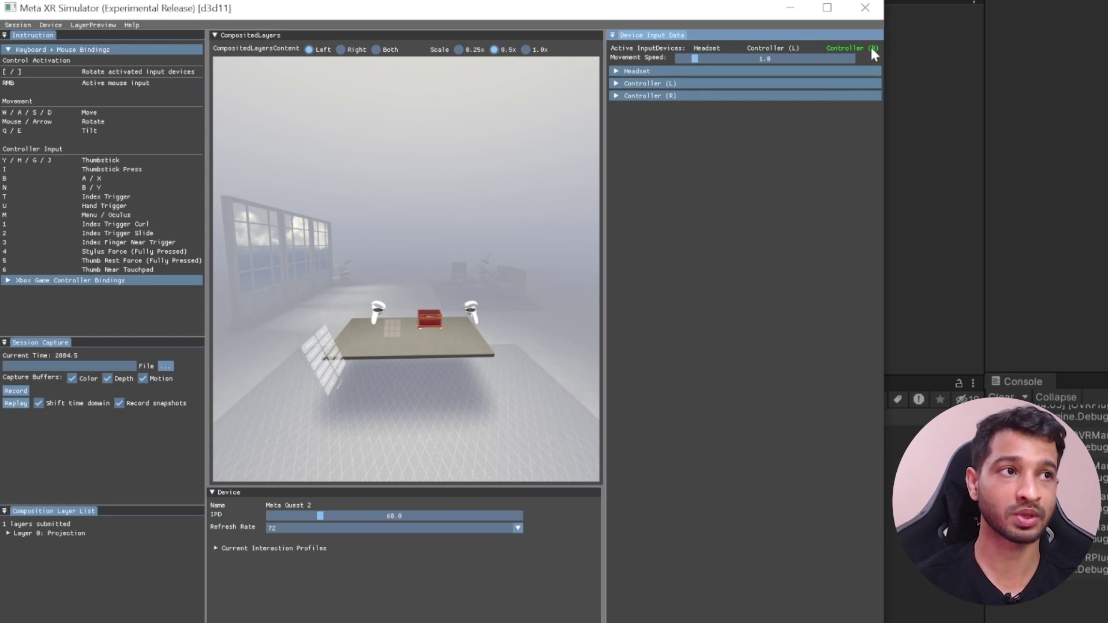
pyautogui.press('[')
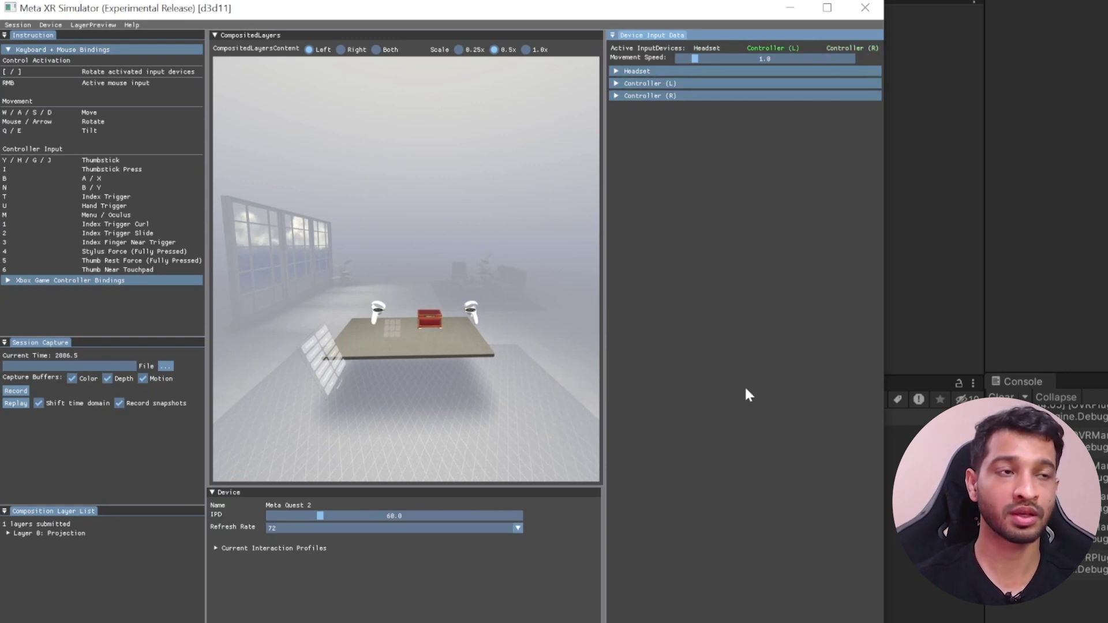
pyautogui.press('[')
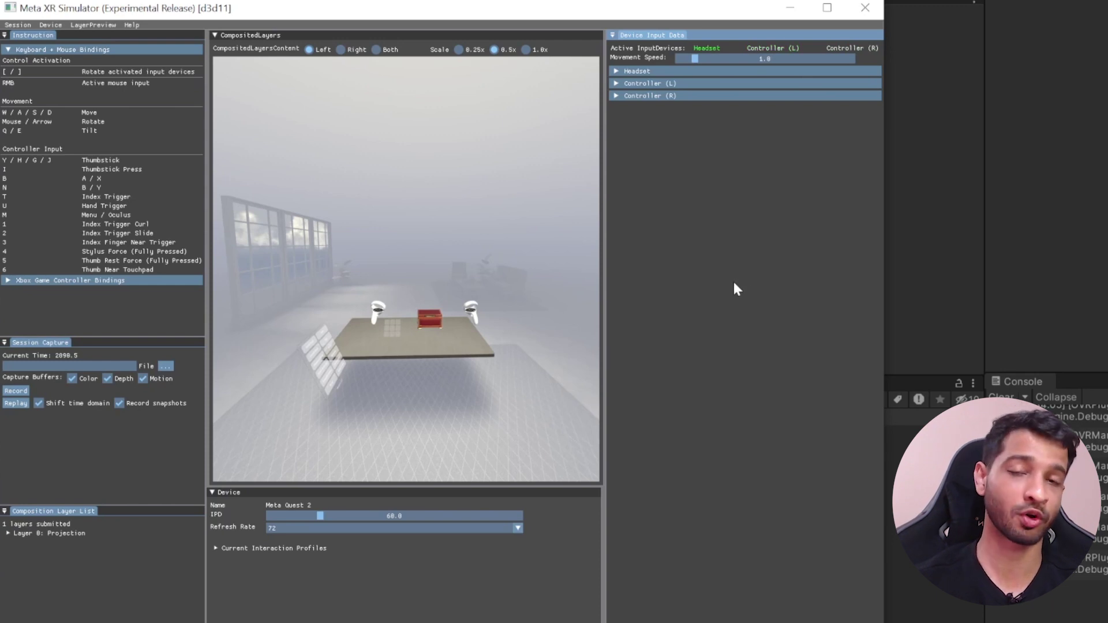
# - Activate only the right controller and test moving it forward, left, backward and right
pyautogui.press('[')
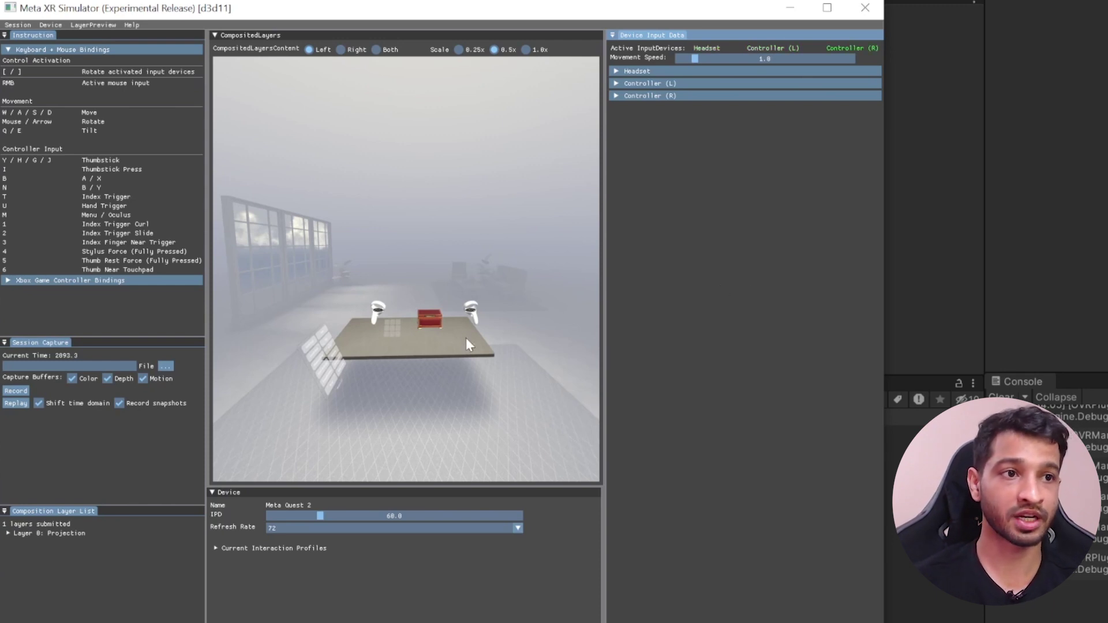
pyautogui.press('w')
pyautogui.press('a')
pyautogui.press('s')
pyautogui.press('d')
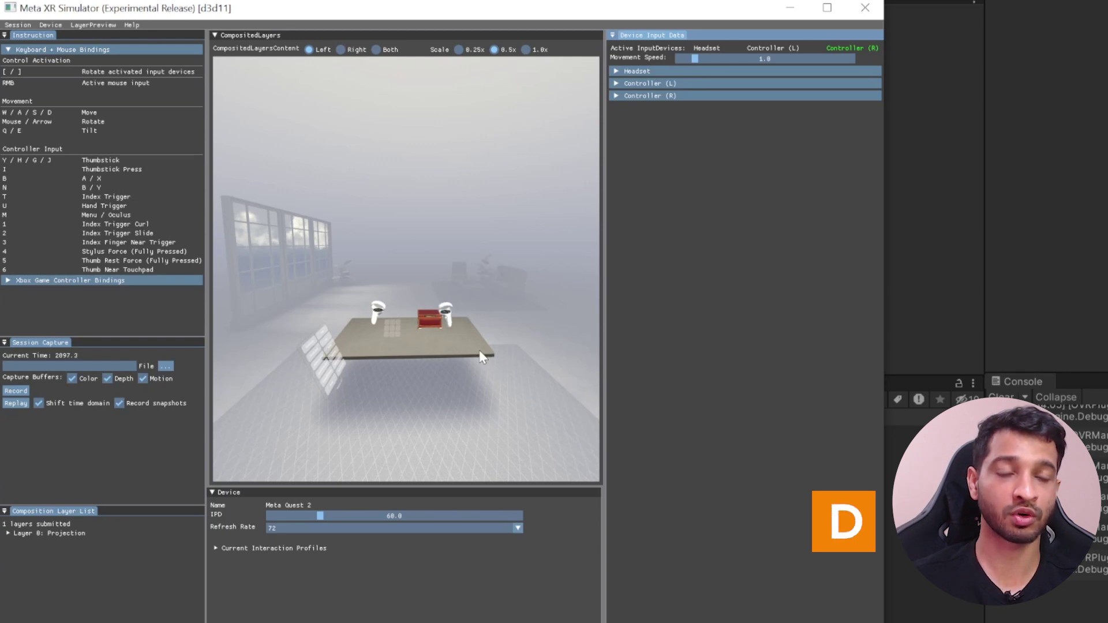
# - Activate only the left controller and test rotating it up, down, left and right
pyautogui.press('[')
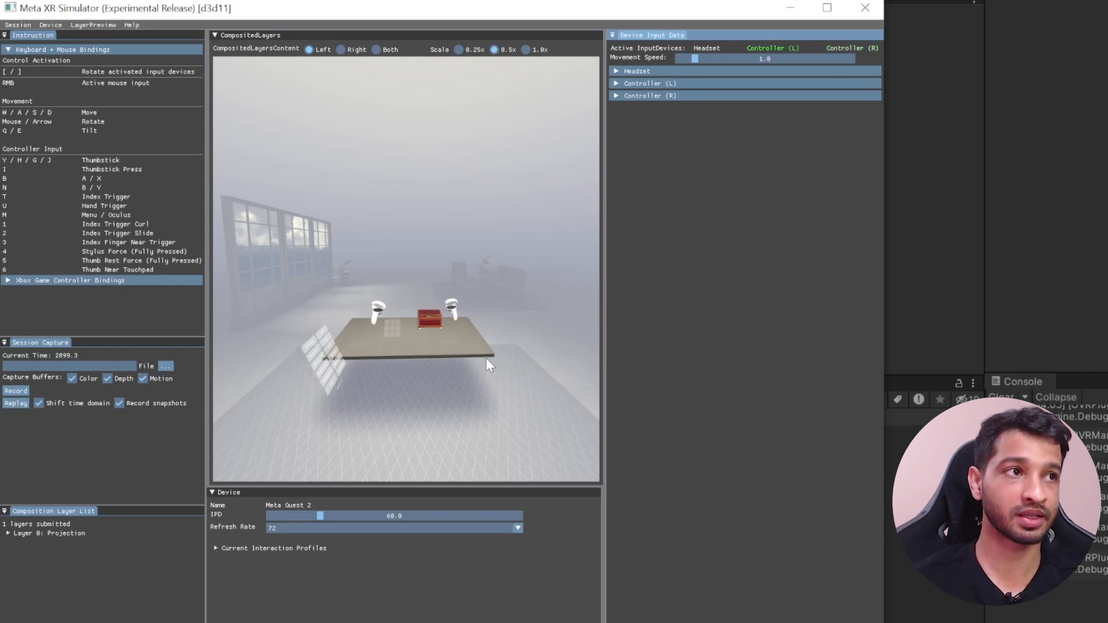
pyautogui.press('Up')
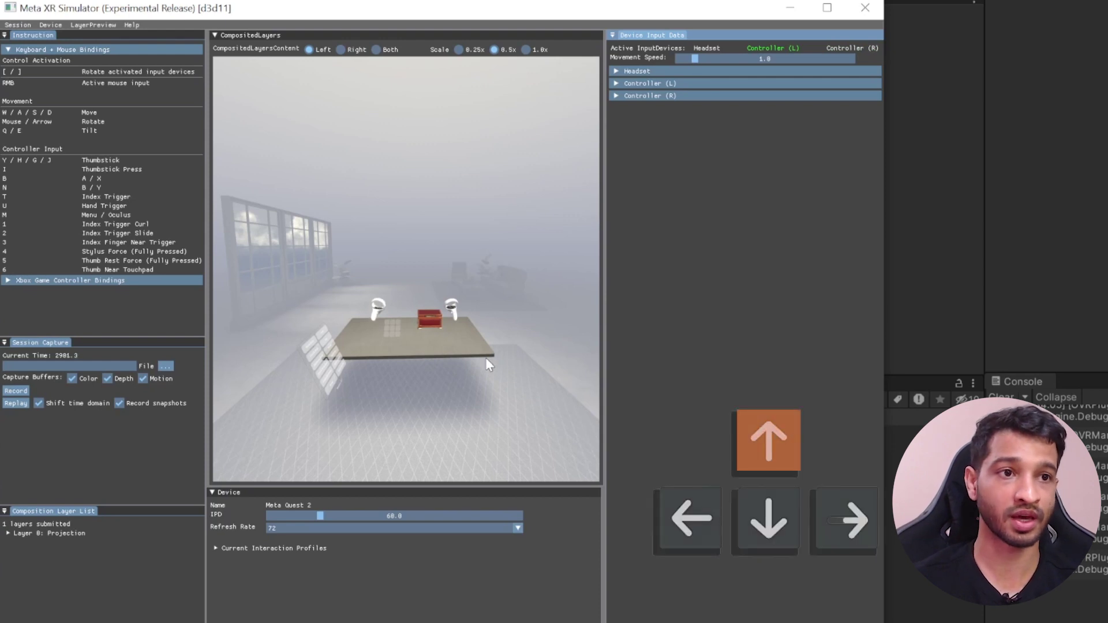
pyautogui.press('Down')
pyautogui.press('Left')
pyautogui.press('Right')
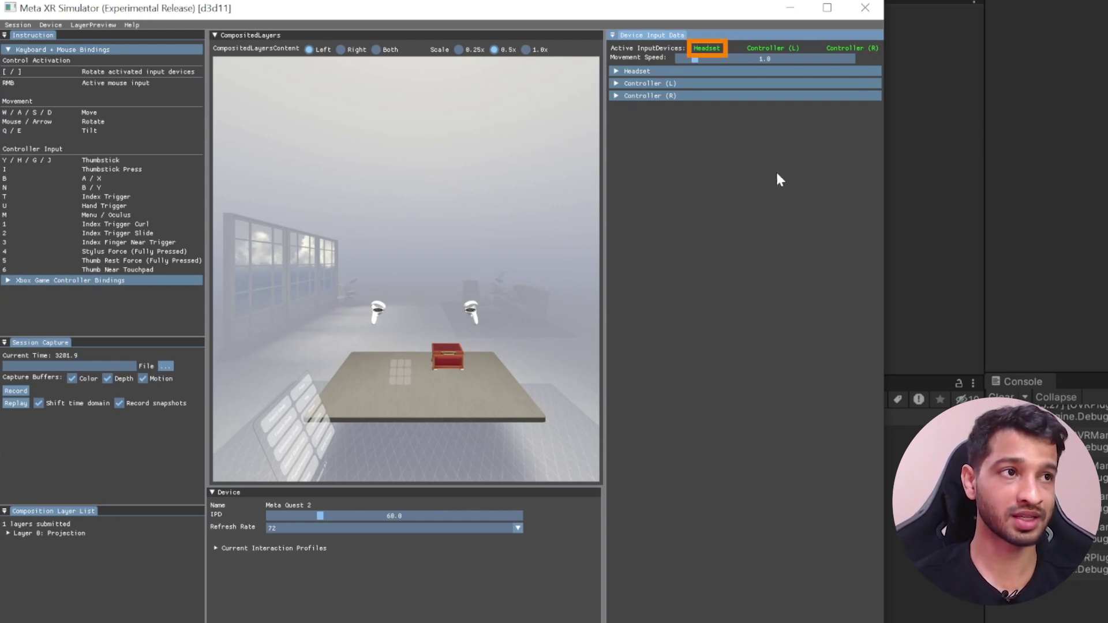
# - Activate only the headset and move it forward, closer to the controllers and the table
pyautogui.press('[')
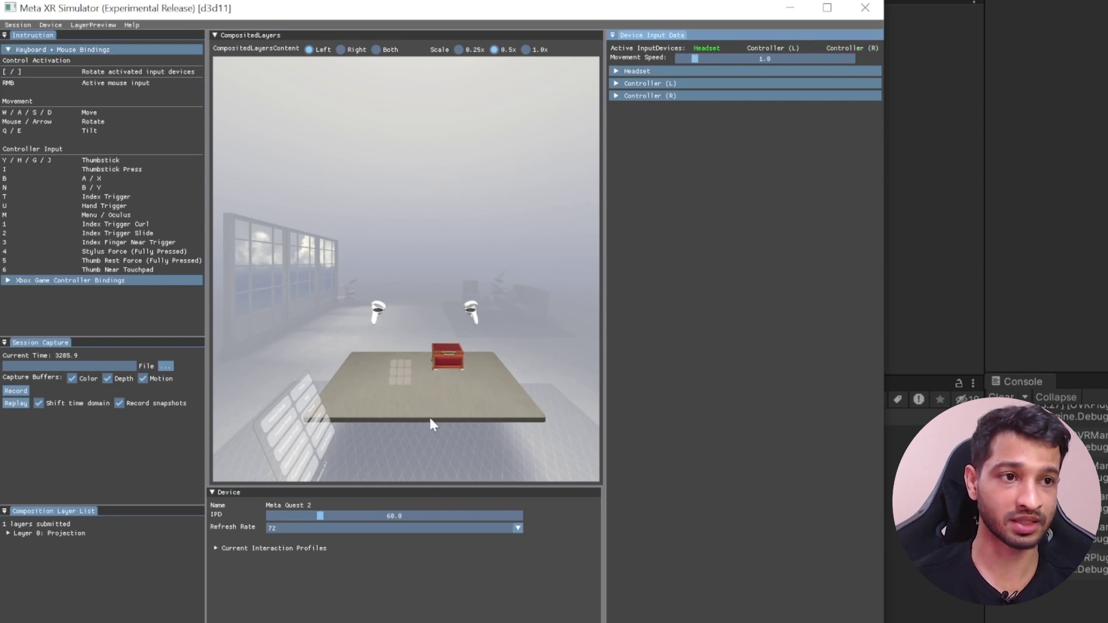
pyautogui.press('w')
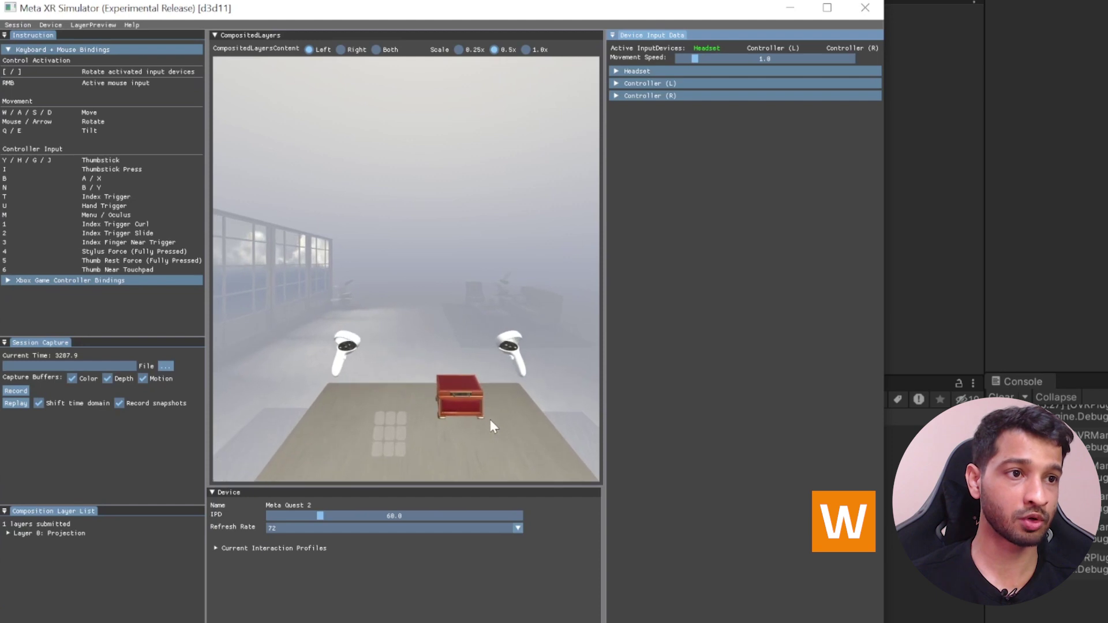
pyautogui.press('w')
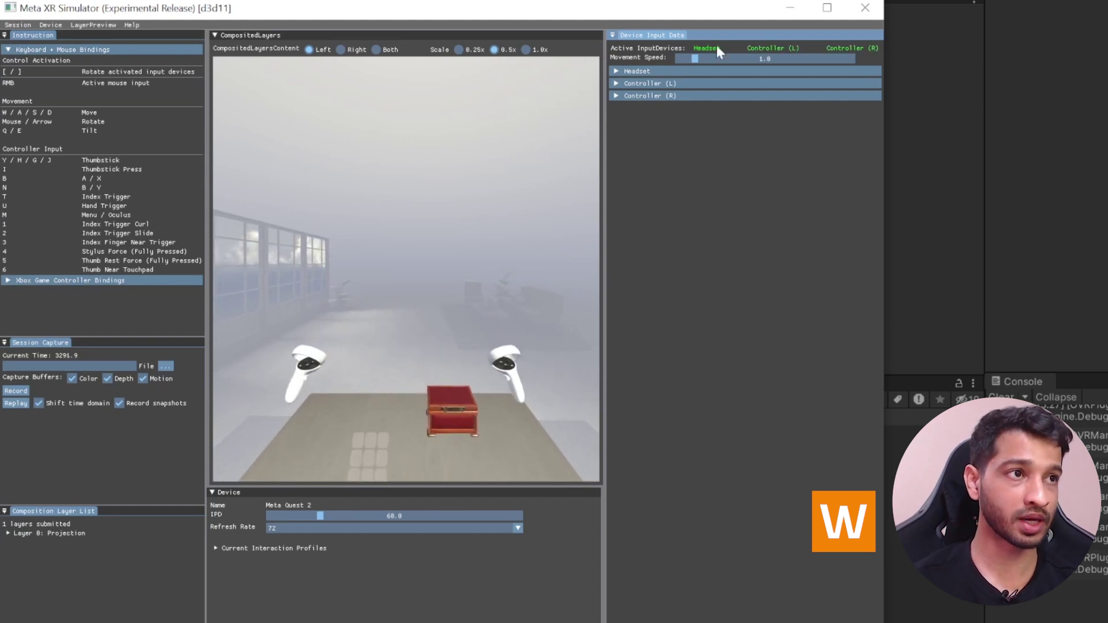
# - Activate the headset and both controllers together and bring them up to the table, within reach of the red box
pyautogui.press('[')
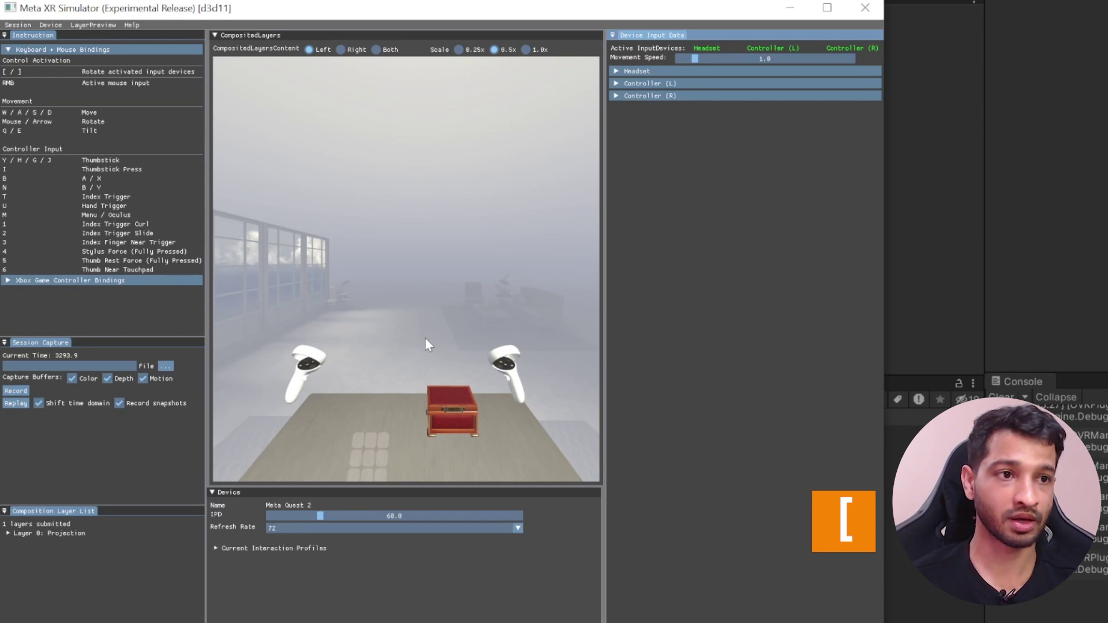
pyautogui.press('w')
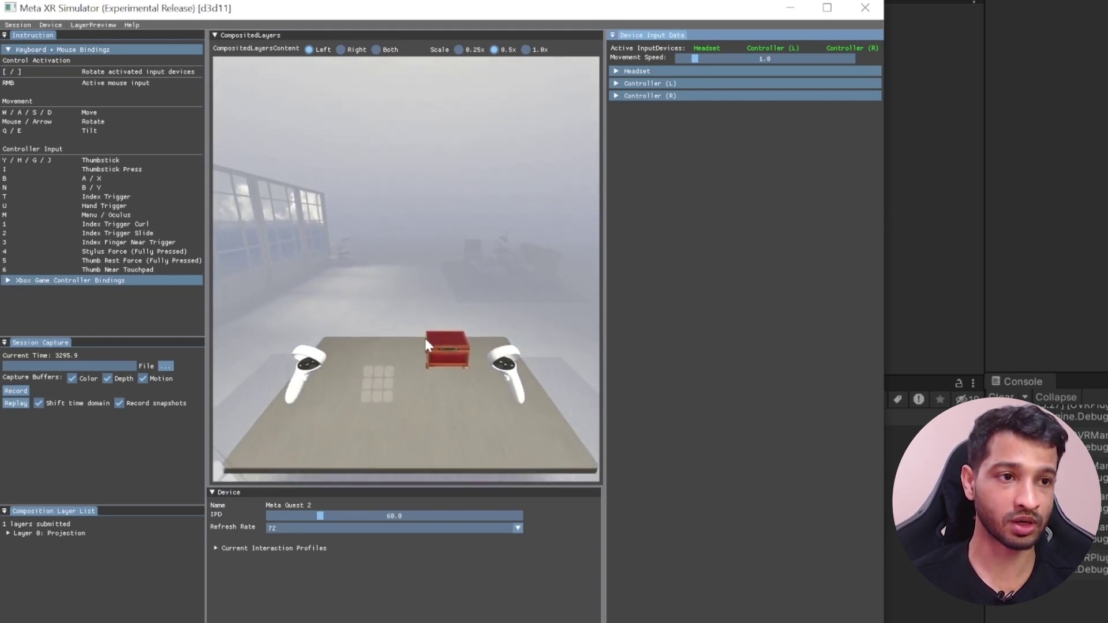
pyautogui.press('Down')
pyautogui.press('w')
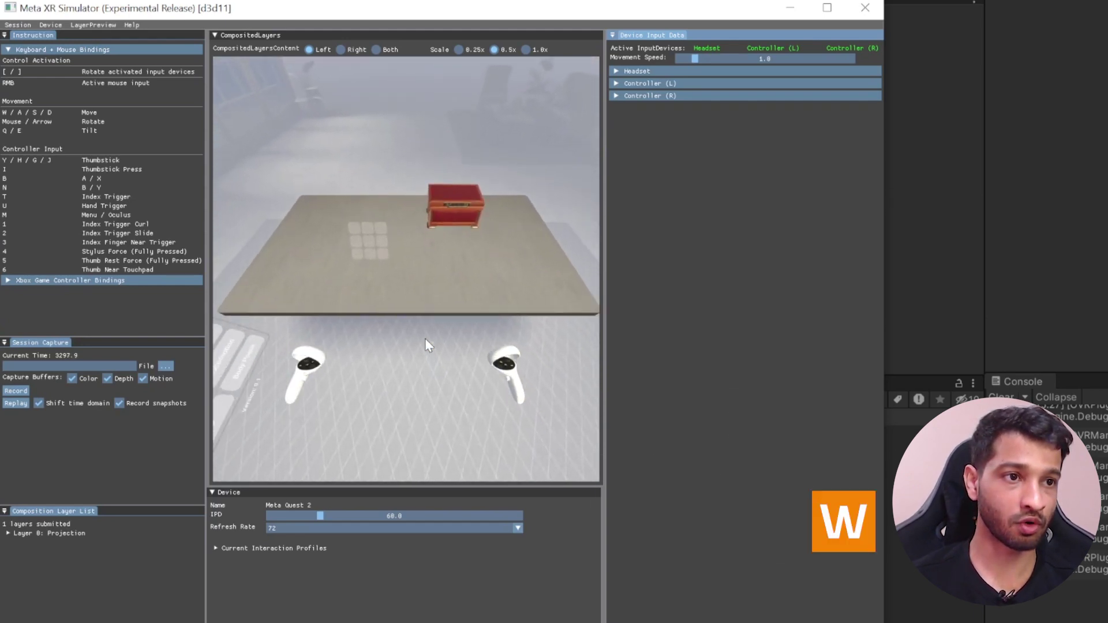
pyautogui.press('w')
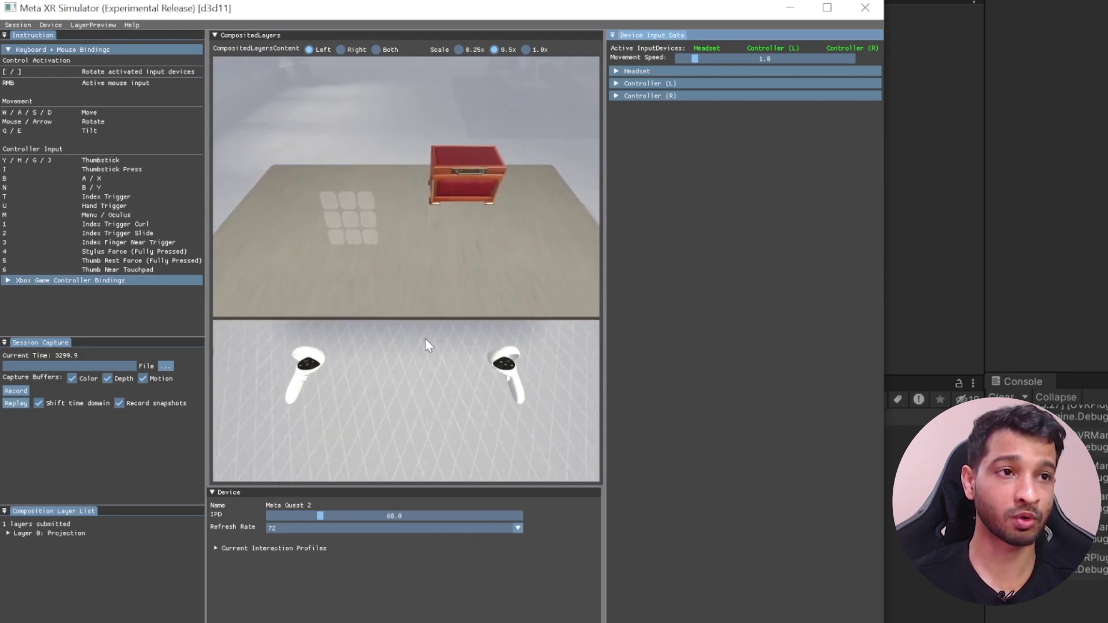
pyautogui.press('Up')
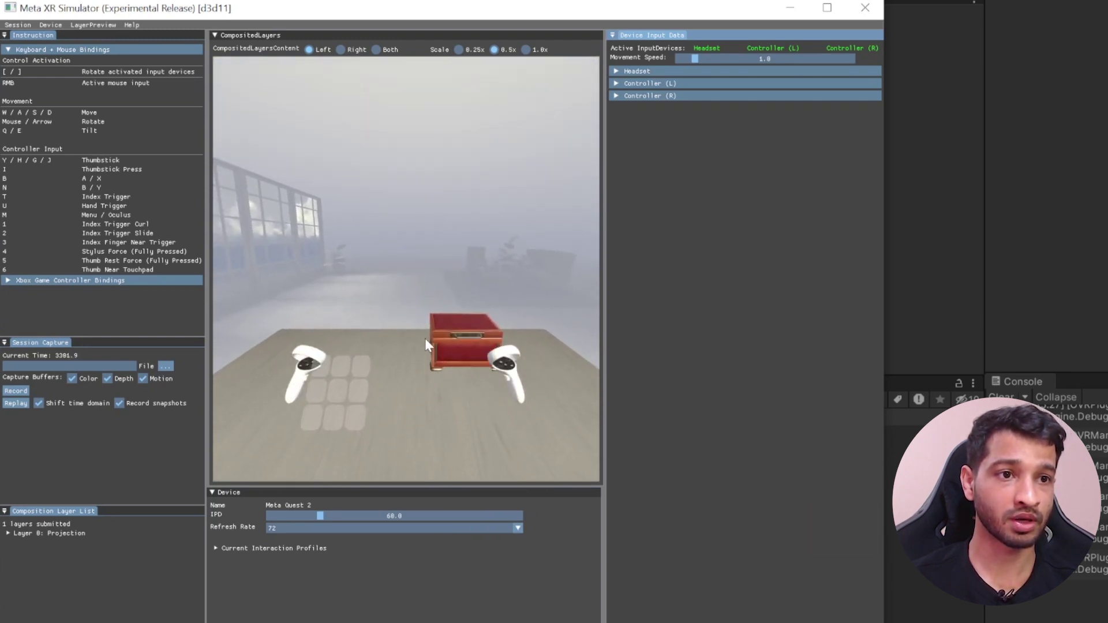
pyautogui.press('s')
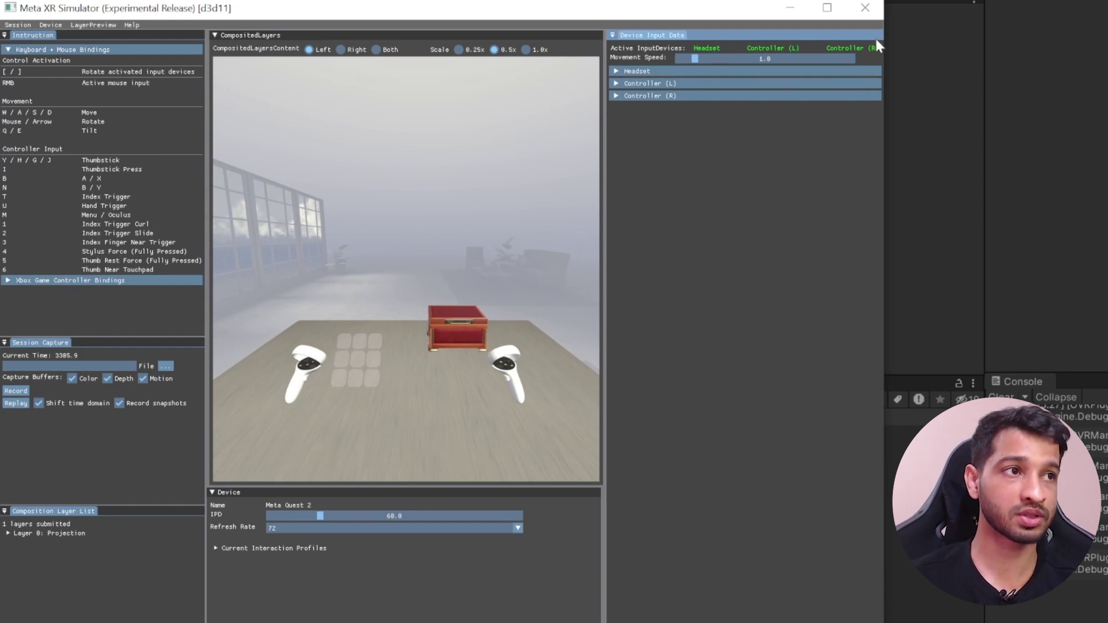
# - Activate only the right controller and position it at the handle on the red box's lid
pyautogui.press('[')
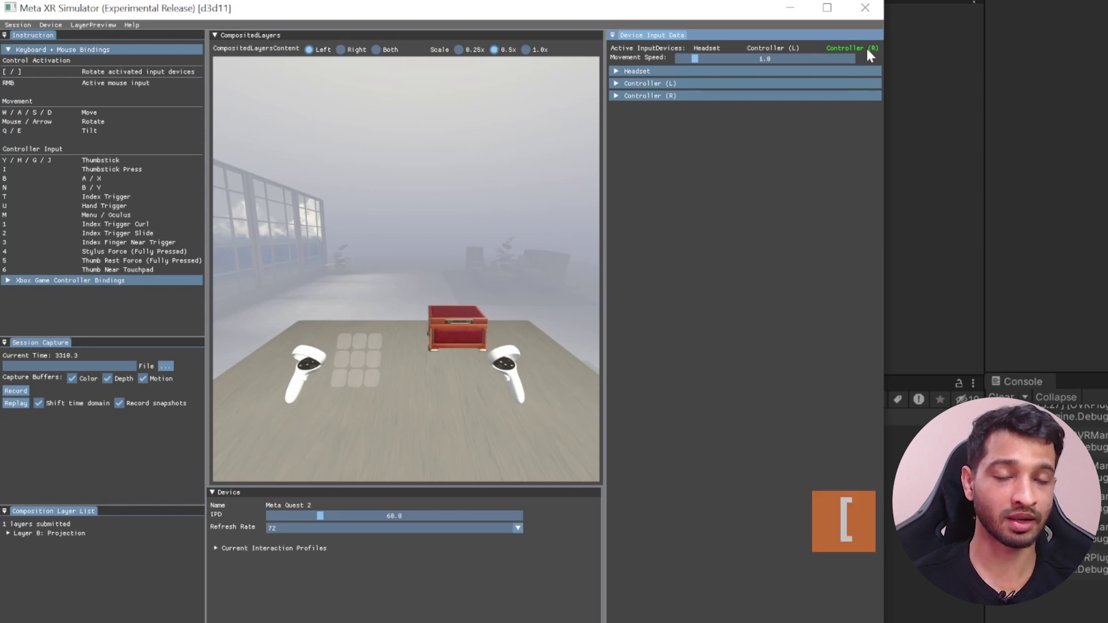
pyautogui.press('w')
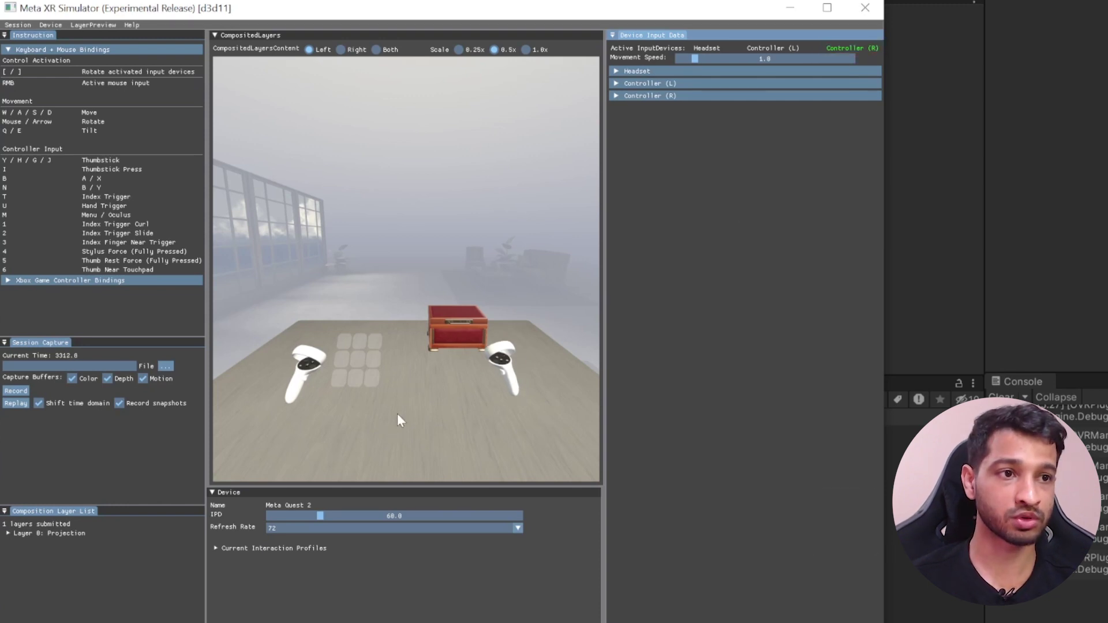
pyautogui.press('s')
pyautogui.press('w')
pyautogui.press('s')
pyautogui.press('w')
pyautogui.press('w')
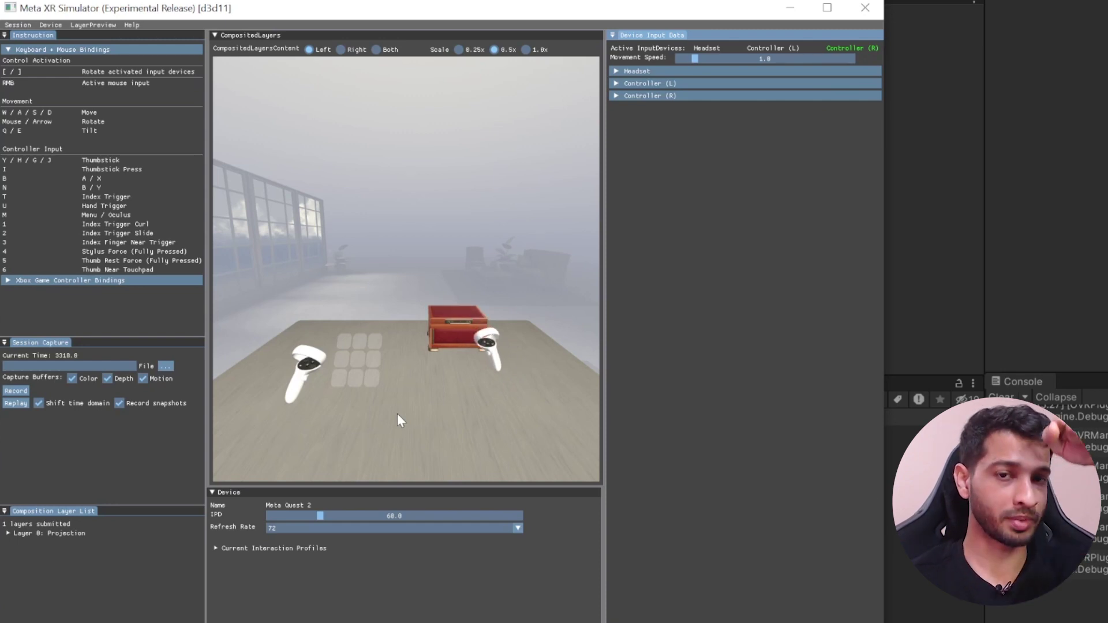
pyautogui.press('Down')
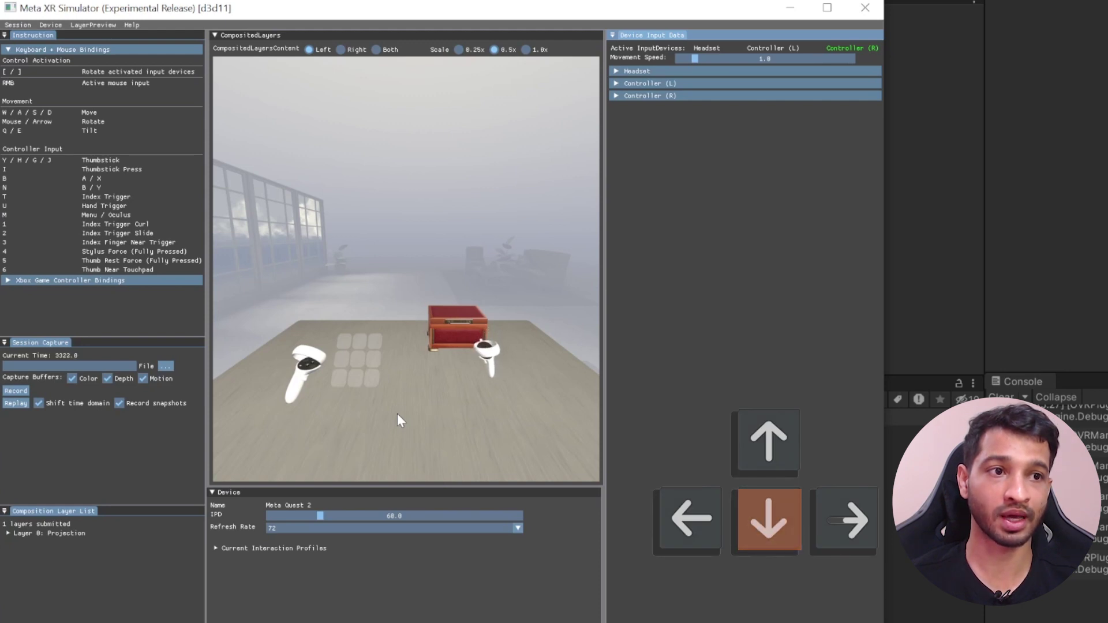
pyautogui.press('w')
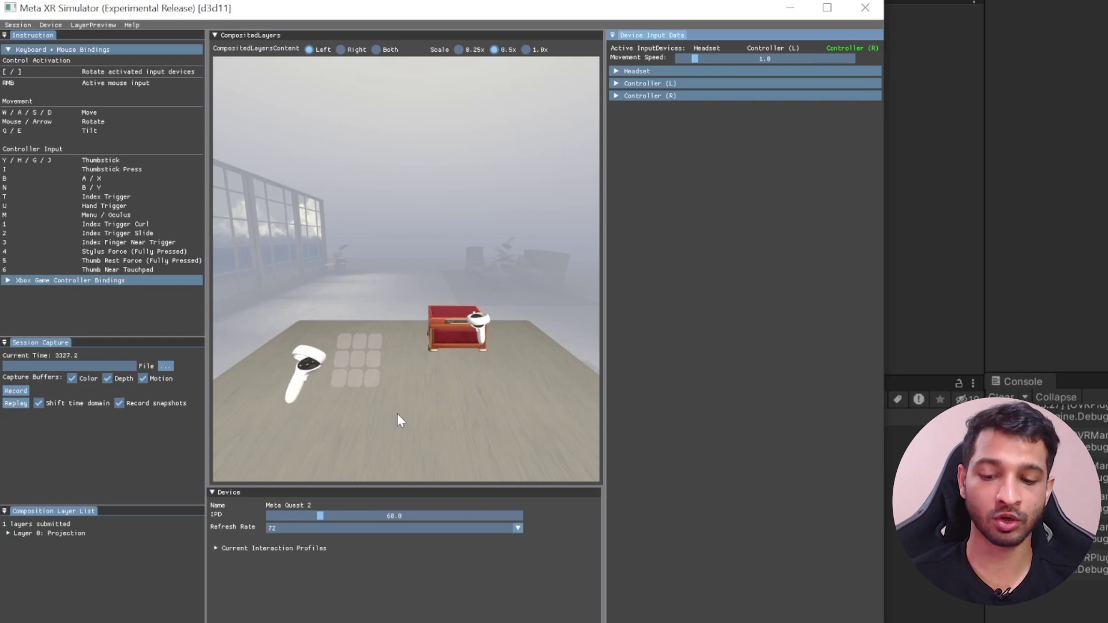
# - Grab the red box's lid with the right controller's hand trigger, swing it open, release it and move the controller back
pyautogui.press('u')
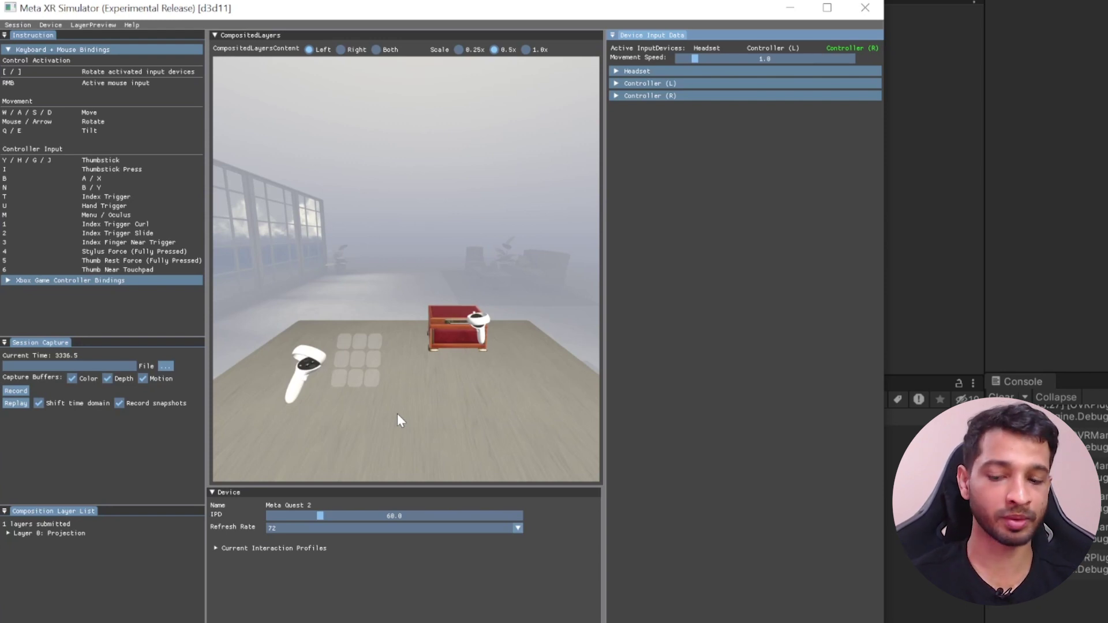
pyautogui.press('w')
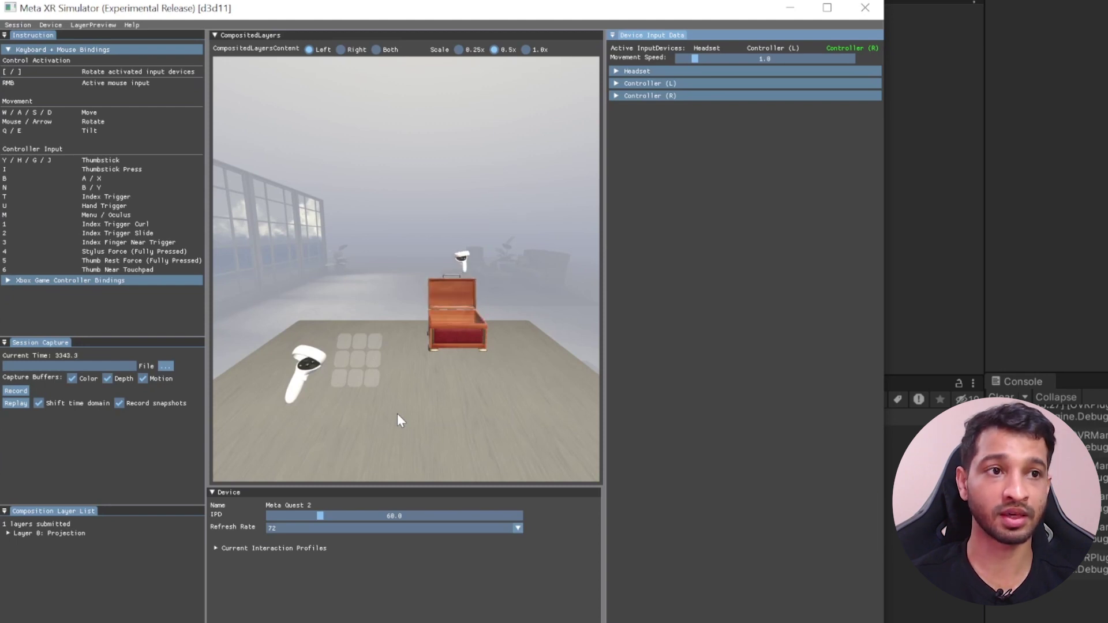
pyautogui.press('s')
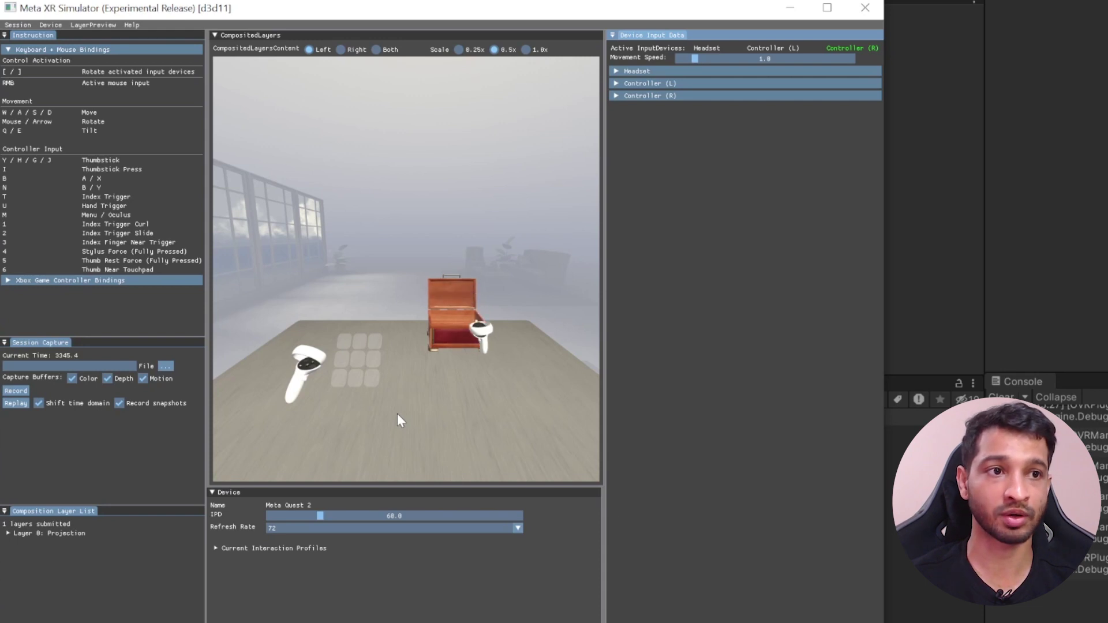
pyautogui.press('s')
pyautogui.press('w')
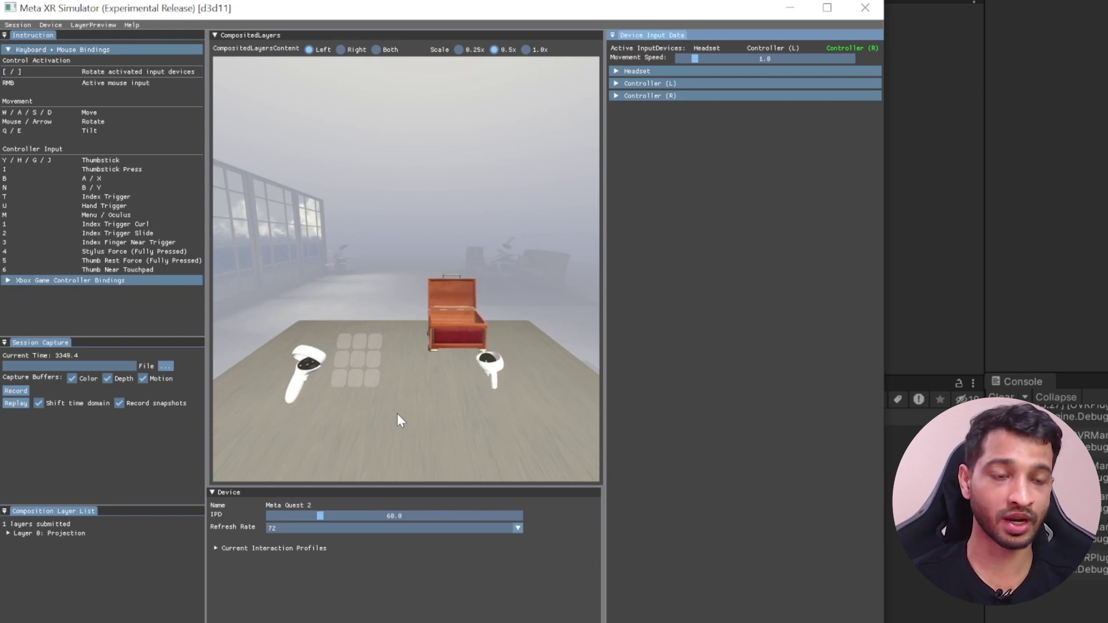
# - Activate only the left controller and move it back and forth in front of the keypad on the table
pyautogui.press('[')
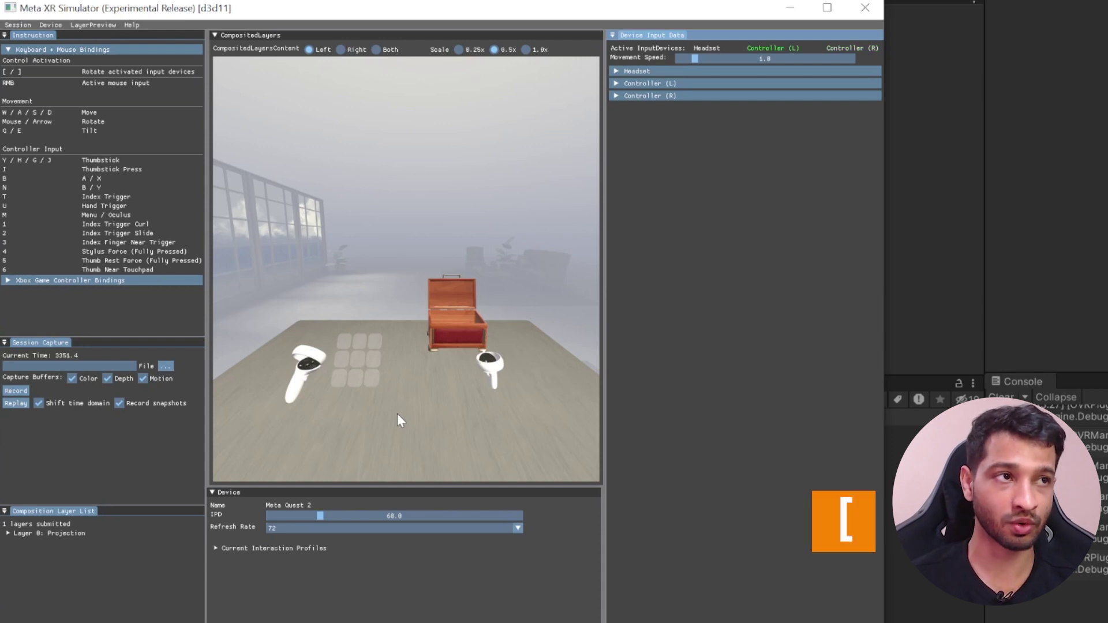
pyautogui.press('s')
pyautogui.press('w')
pyautogui.press('s')
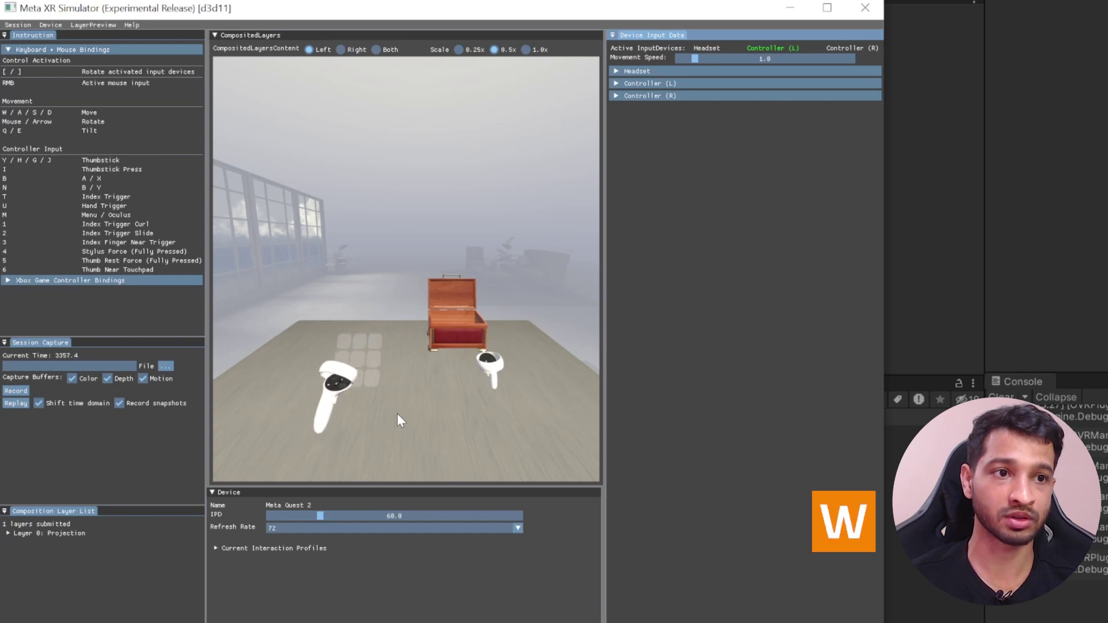
pyautogui.press('w')
pyautogui.press('s')
pyautogui.press('w')
pyautogui.press('s')
pyautogui.press('w')
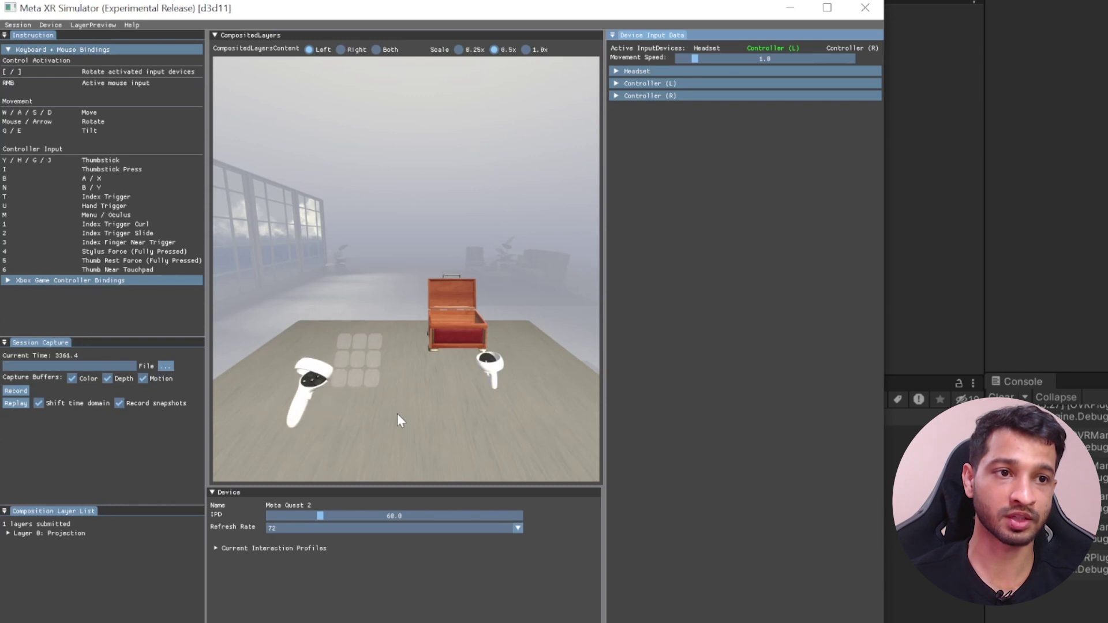
# - Shift the left controller sideways and angle it toward the keypad to try poking its buttons
pyautogui.press('d')
pyautogui.press('a')
pyautogui.press('a')
pyautogui.press('d')
pyautogui.press('w')
pyautogui.press('s')
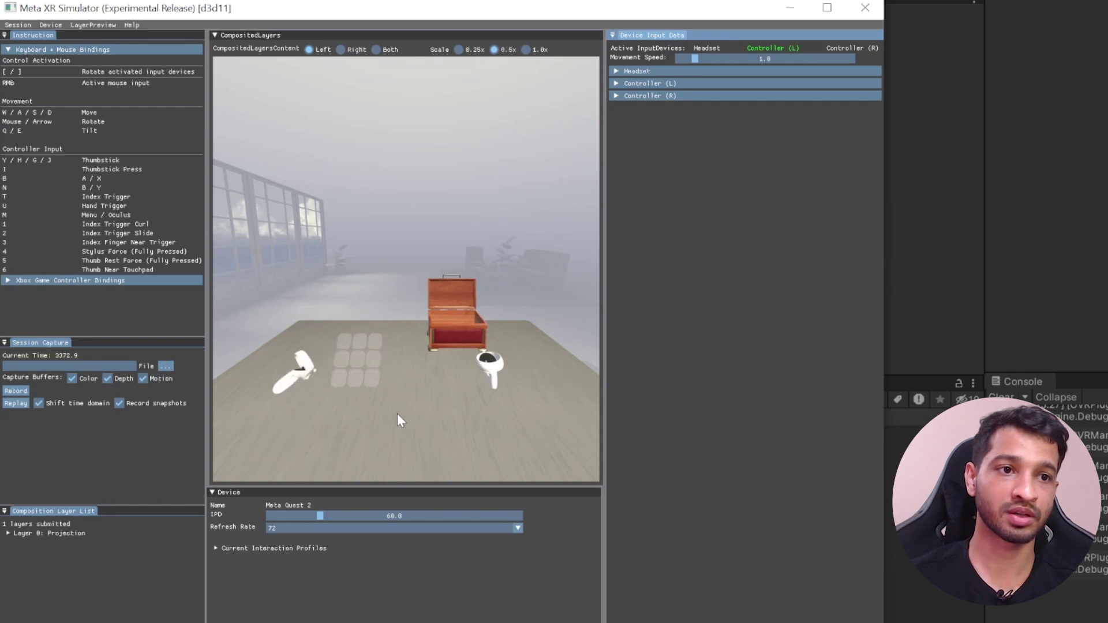
pyautogui.press('d')
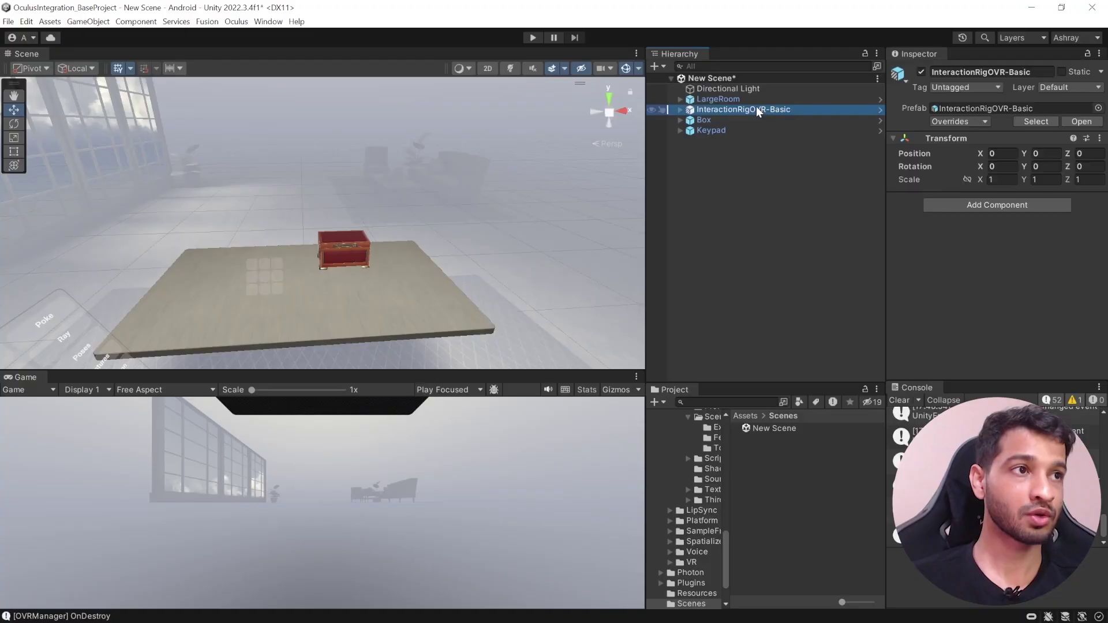
# - Add Simple Capsule With Stick Movement to InteractionRigOVR-Basic, with speed 1 and OVRCameraRig assigned as its camera rig
pyautogui.click(967, 206)
pyautogui.write('sim')
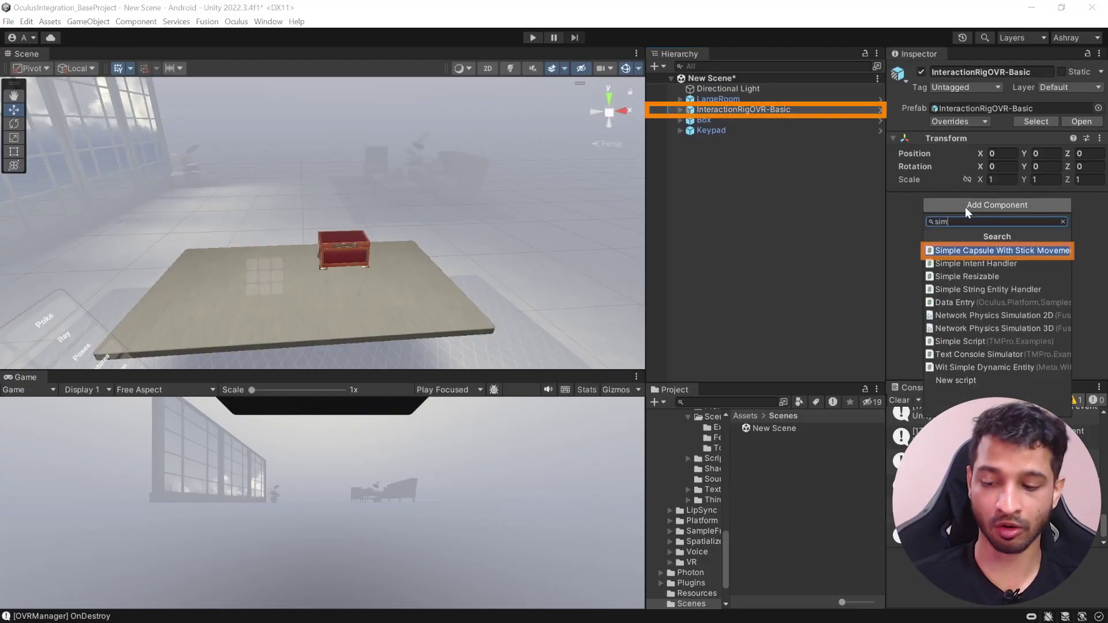
pyautogui.click(1024, 251)
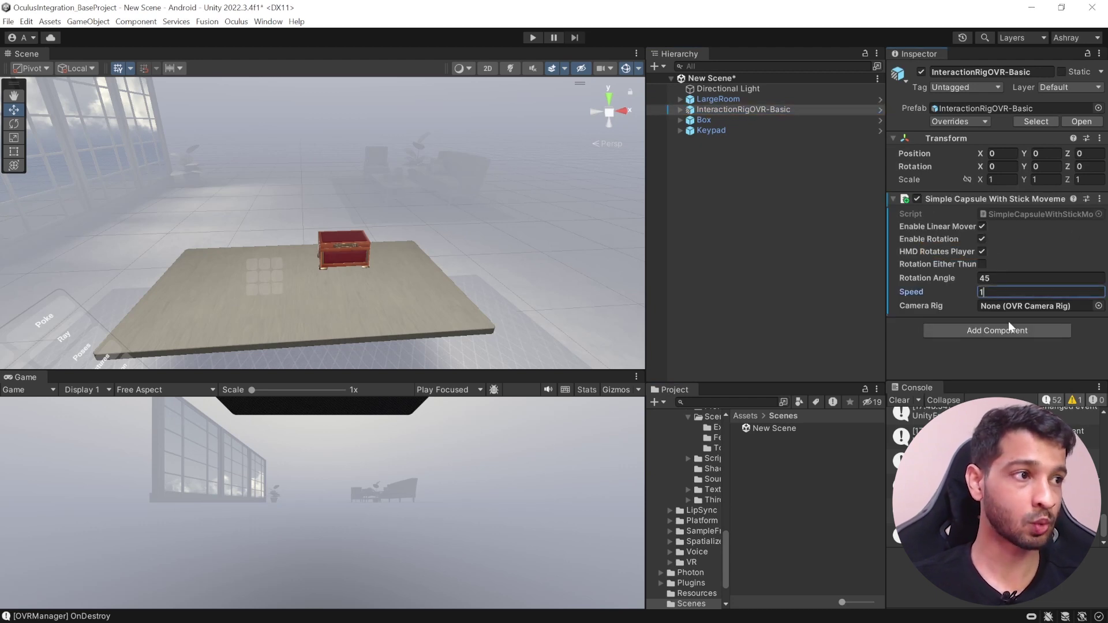
pyautogui.click(680, 109)
pyautogui.moveTo(746, 124); pyautogui.dragTo(1009, 312)
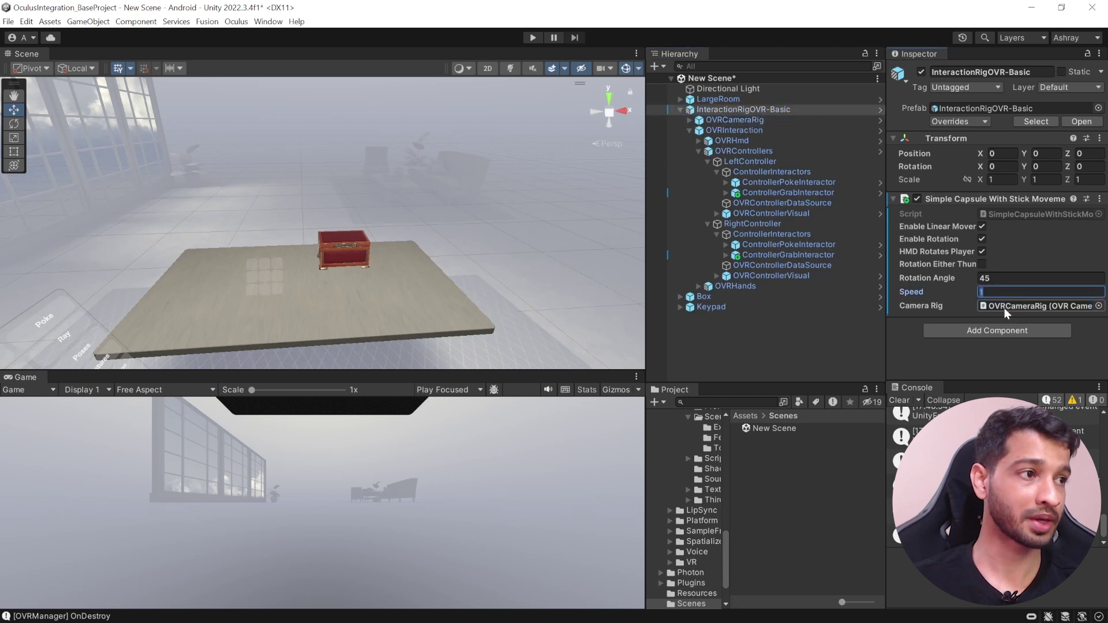
pyautogui.click(680, 110)
# - Add a Capsule Collider component to InteractionRigOVR-Basic
pyautogui.click(982, 333)
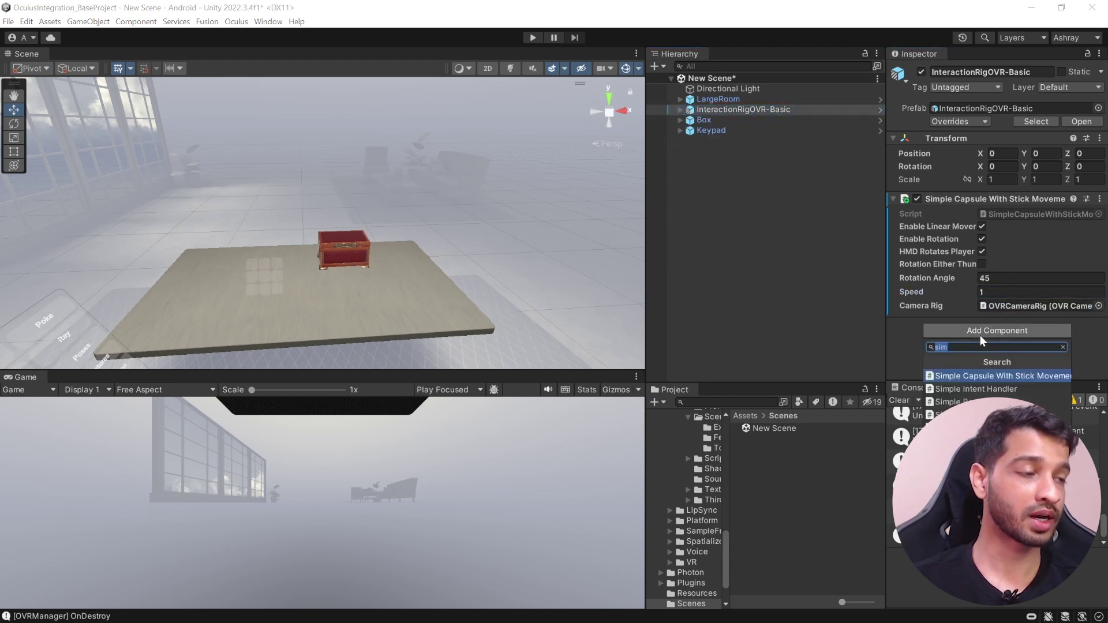
pyautogui.write('cap')
pyautogui.click(968, 378)
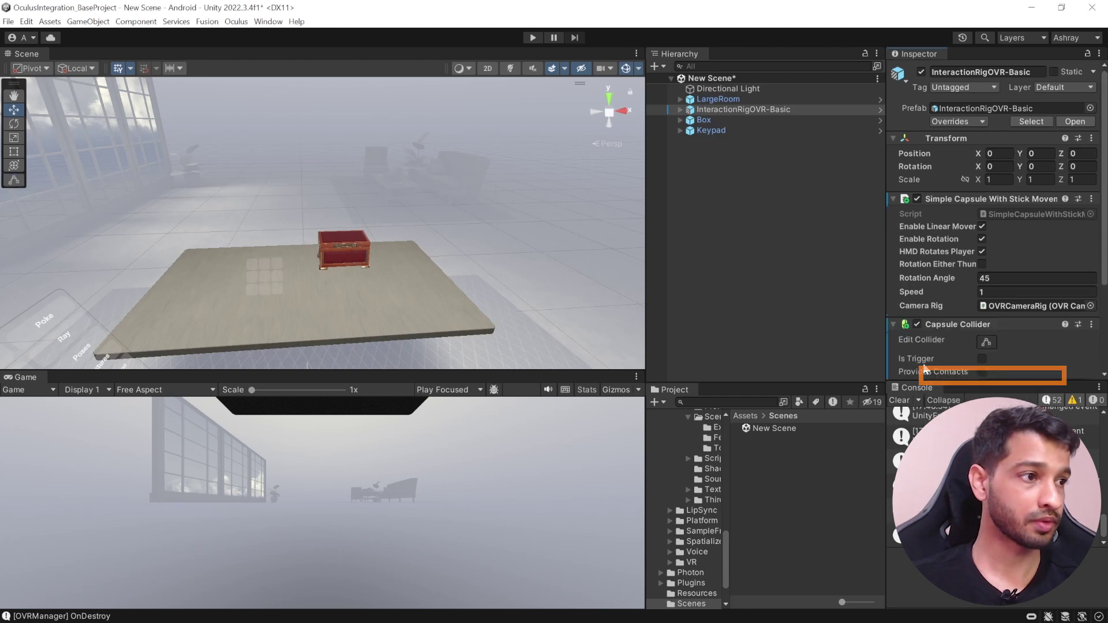
# - Set the Capsule Collider's radius to 0.2, its height to 1.5 and its center Y to 1.5/2
pyautogui.scroll(-3, 922, 367)
pyautogui.click(917, 301)
pyautogui.write('0.2')
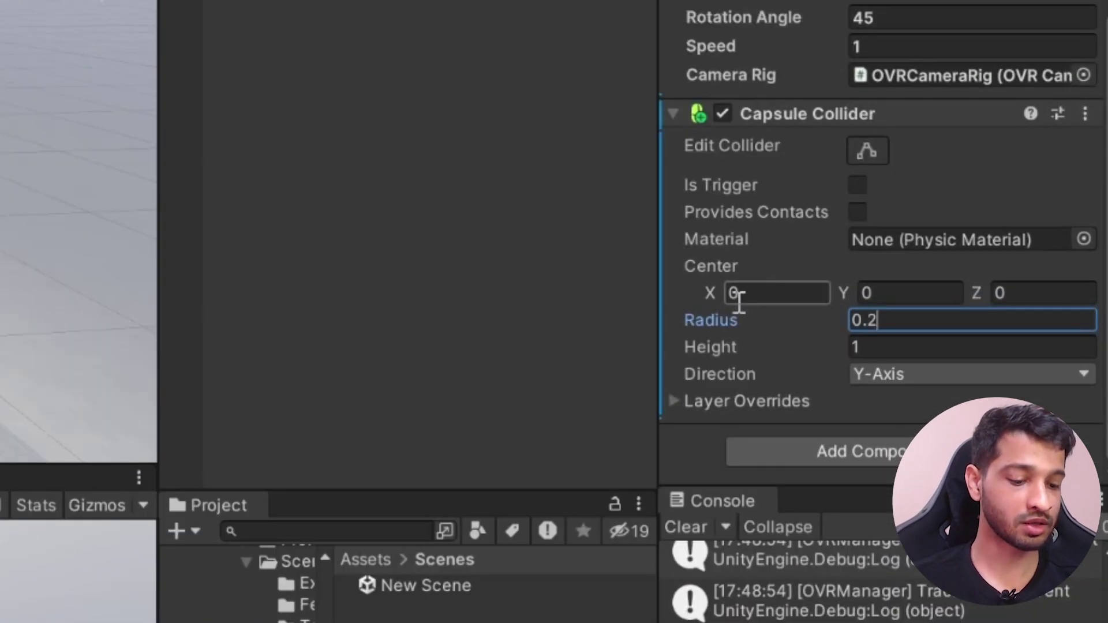
pyautogui.press('Tab')
pyautogui.write('1.5')
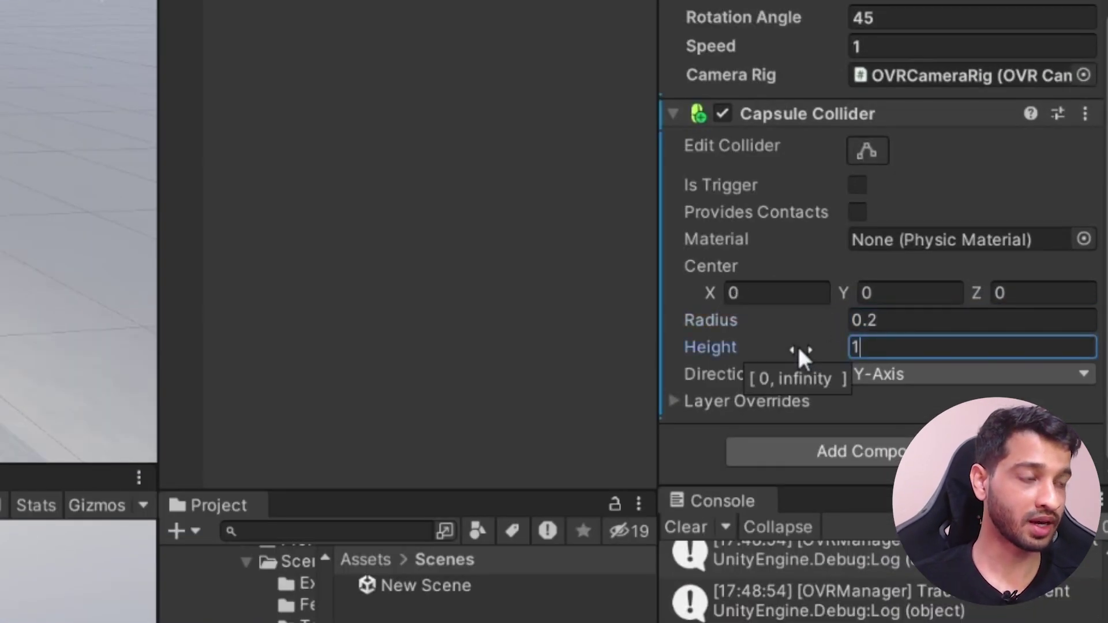
pyautogui.click(906, 284)
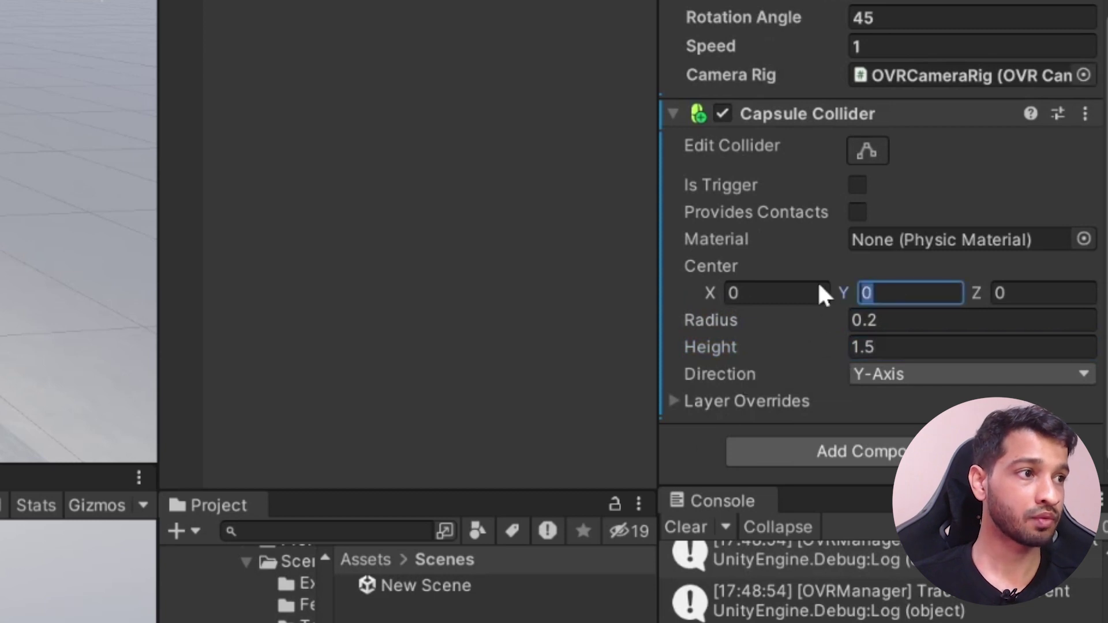
pyautogui.write('1.5/2')
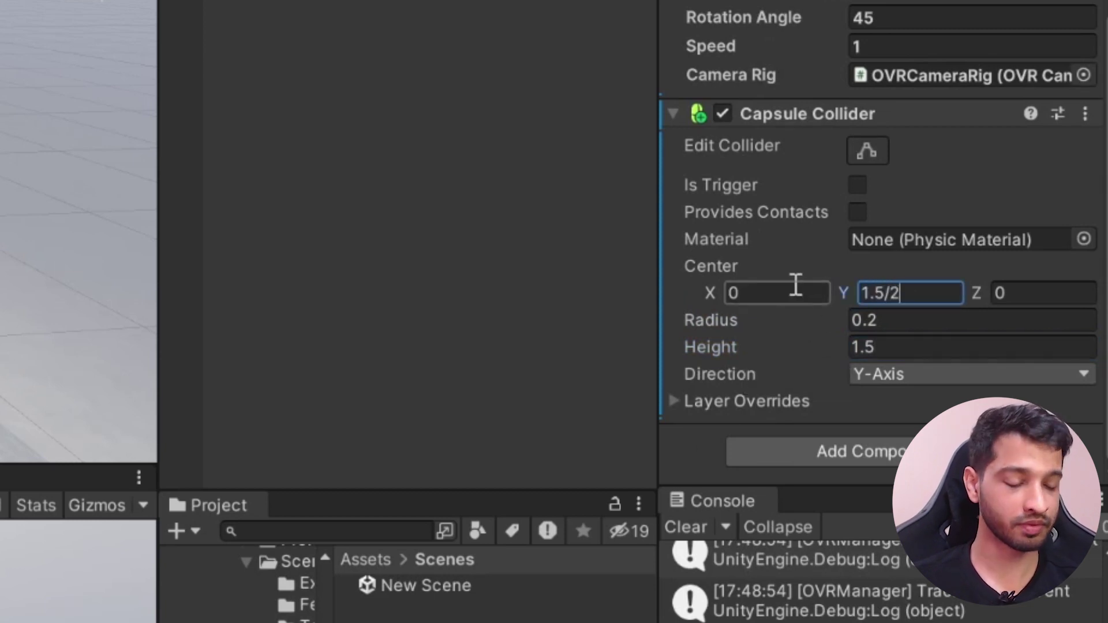
pyautogui.press('Return')
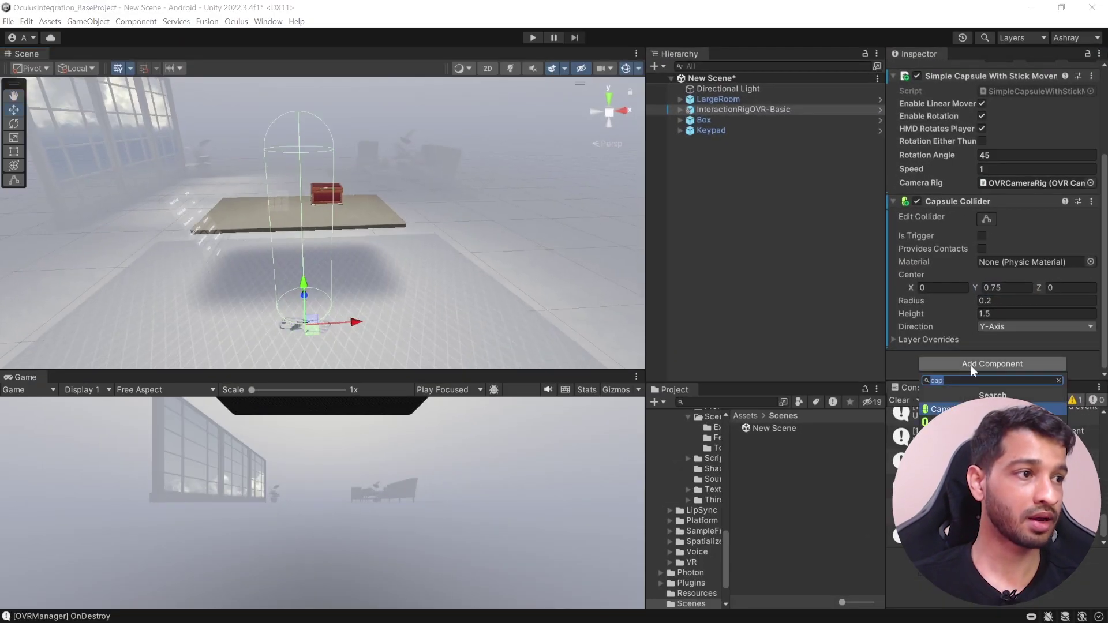
# - Add a Rigidbody to InteractionRigOVR-Basic and freeze its rotation on X, Y and Z
pyautogui.click(944, 381)
pyautogui.write('rigid')
pyautogui.press('Return')
pyautogui.scroll(-5, 969, 370)
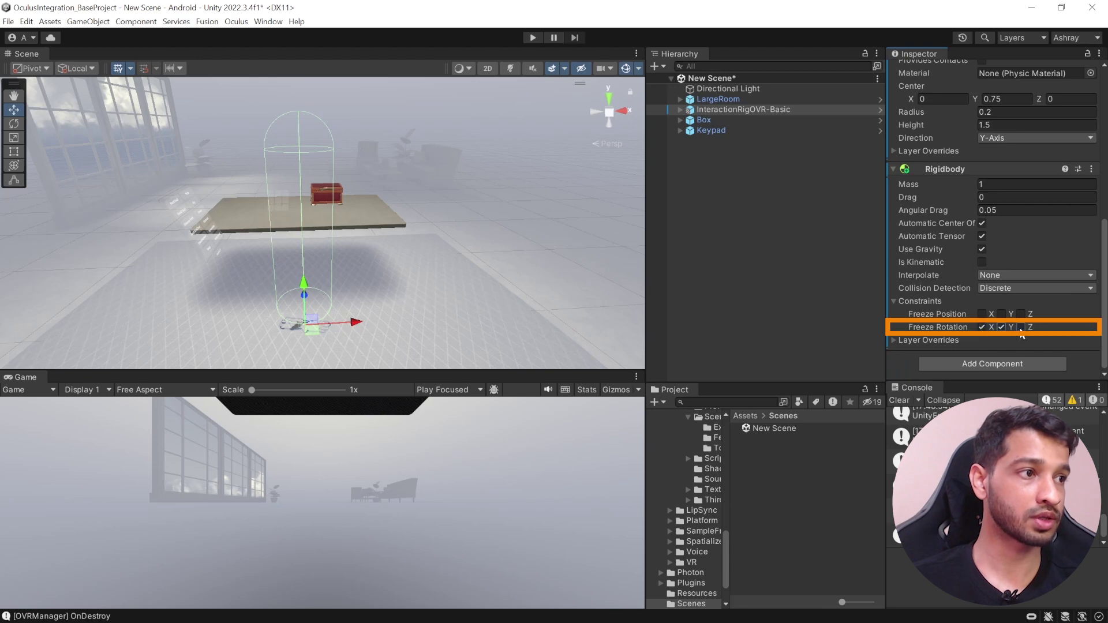
pyautogui.scroll(10, 913, 201)
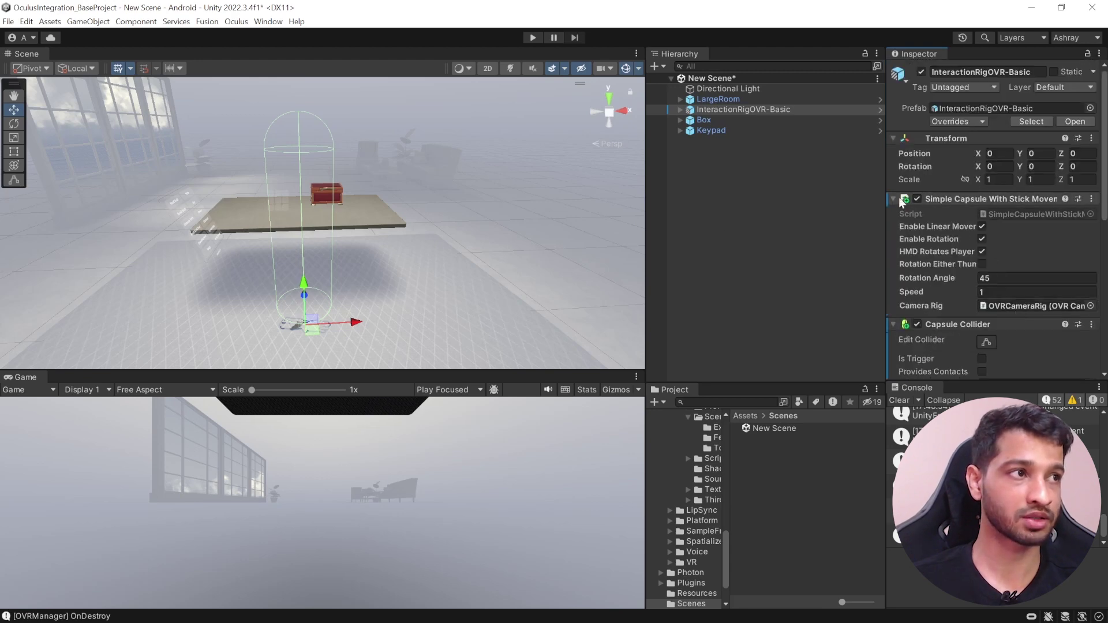
# - Collapse the rig's Transform, stick movement, Capsule Collider and Rigidbody components and run the scene
pyautogui.click(894, 198)
pyautogui.click(894, 138)
pyautogui.click(893, 167)
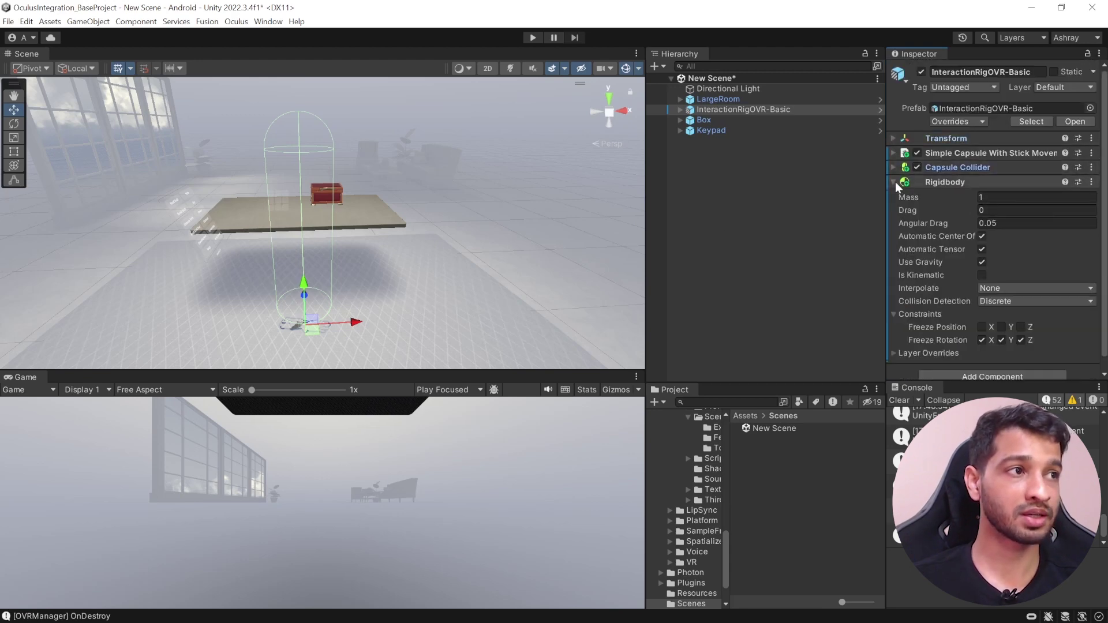
pyautogui.click(896, 183)
pyautogui.click(532, 37)
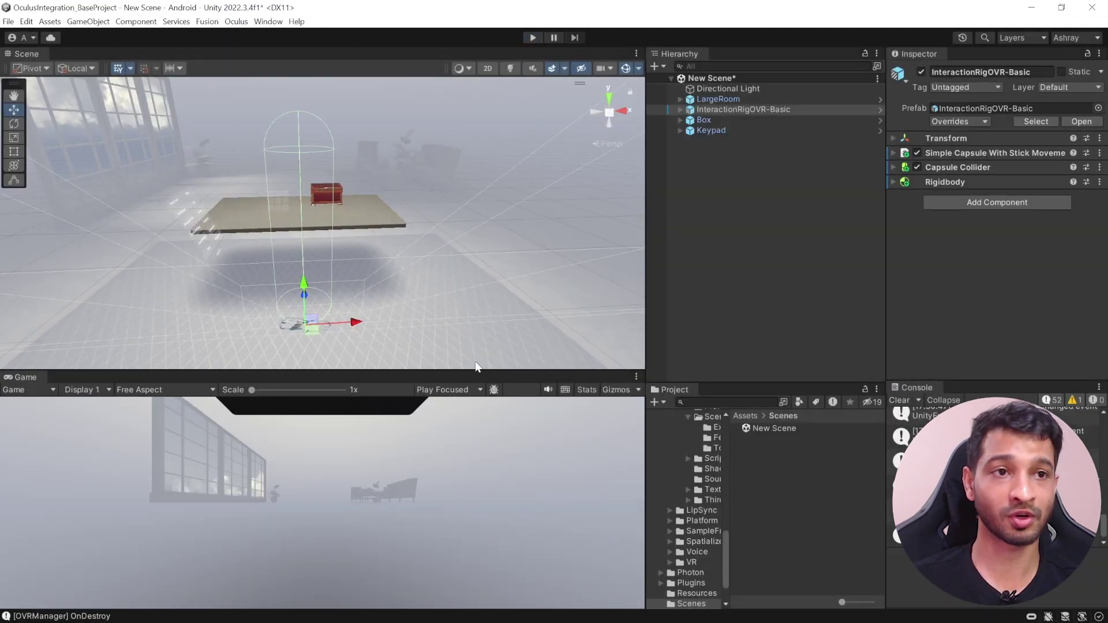
# - Select the Ground object under SmallRoom and add a Box Collider to it
pyautogui.scroll(-6, 432, 264)
pyautogui.moveTo(512, 267); pyautogui.dragTo(378, 343, button='right')
pyautogui.click(435, 261)
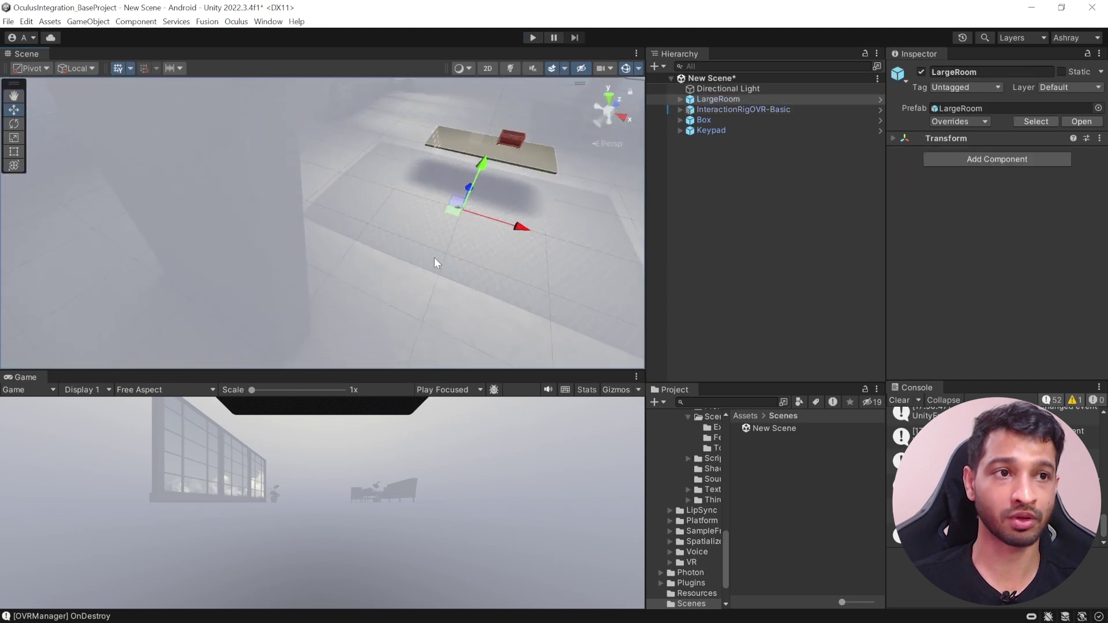
pyautogui.click(405, 278)
pyautogui.click(399, 289)
pyautogui.click(402, 294)
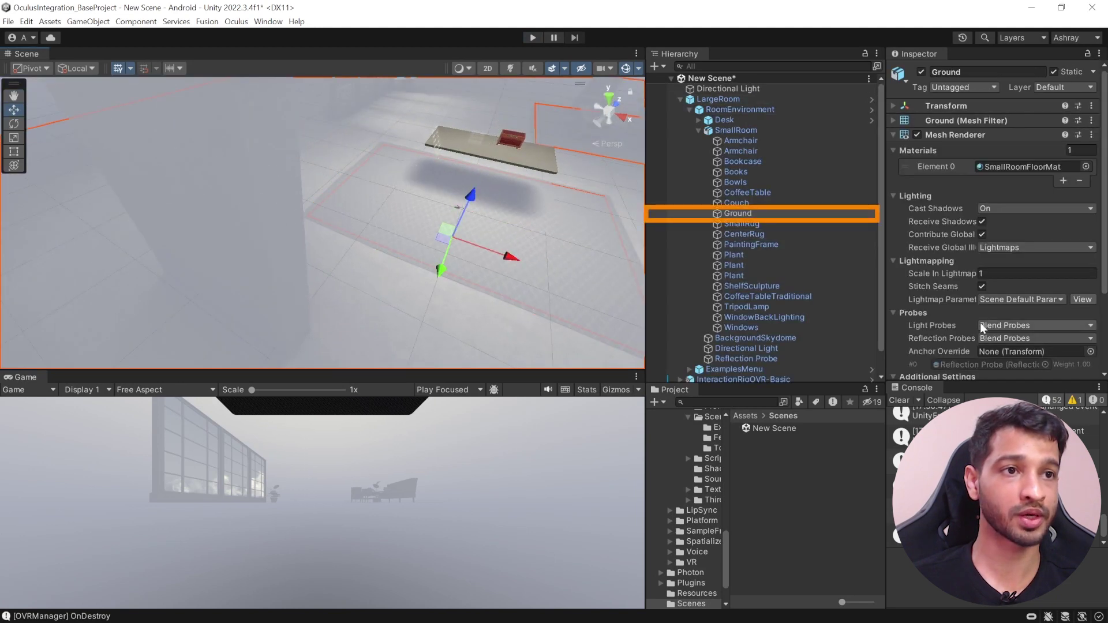
pyautogui.scroll(-5, 992, 260)
pyautogui.click(958, 362)
pyautogui.write('ri')
pyautogui.press('BackSpace')
pyautogui.press('BackSpace')
pyautogui.write('box')
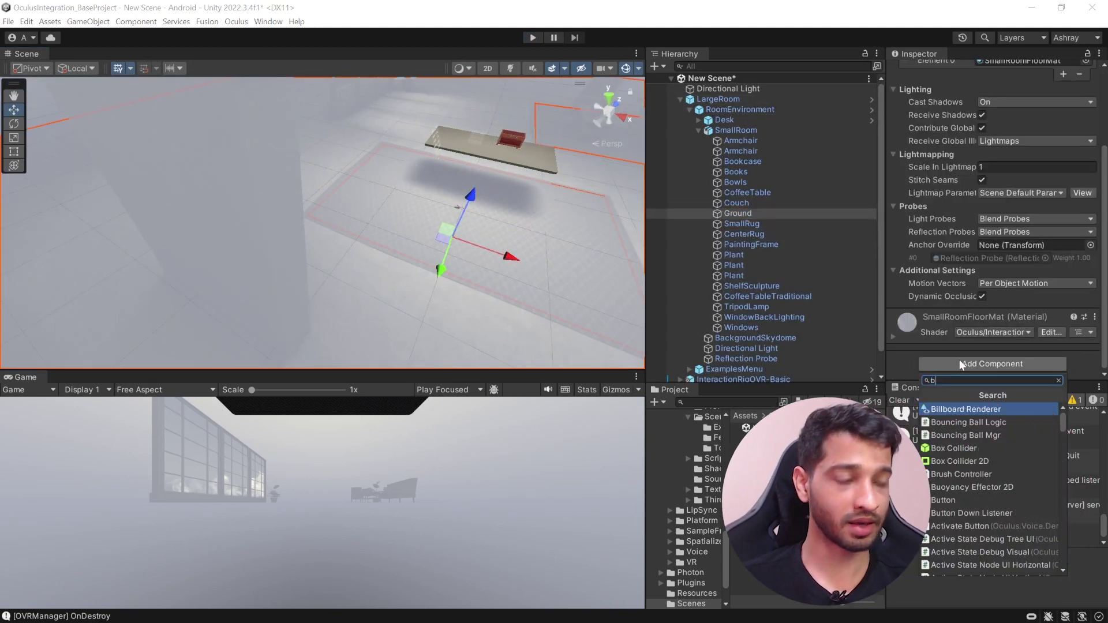
pyautogui.press('Return')
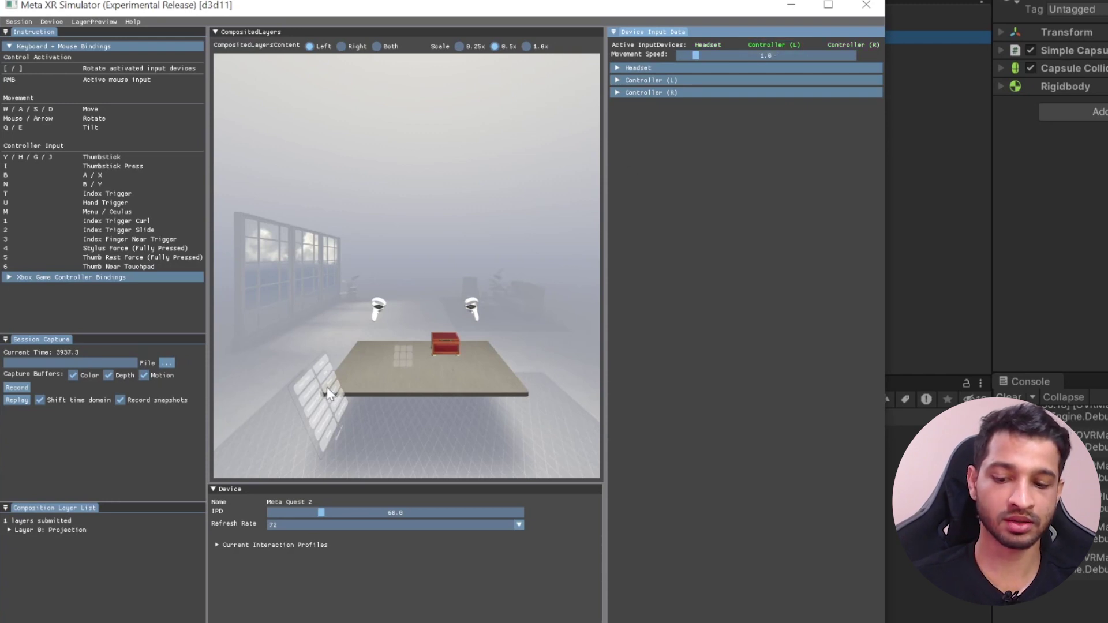
# - In the running Meta XR Simulator, walk the player forward, backward and sideways around the table with the left controller's thumbstick
pyautogui.press('y')
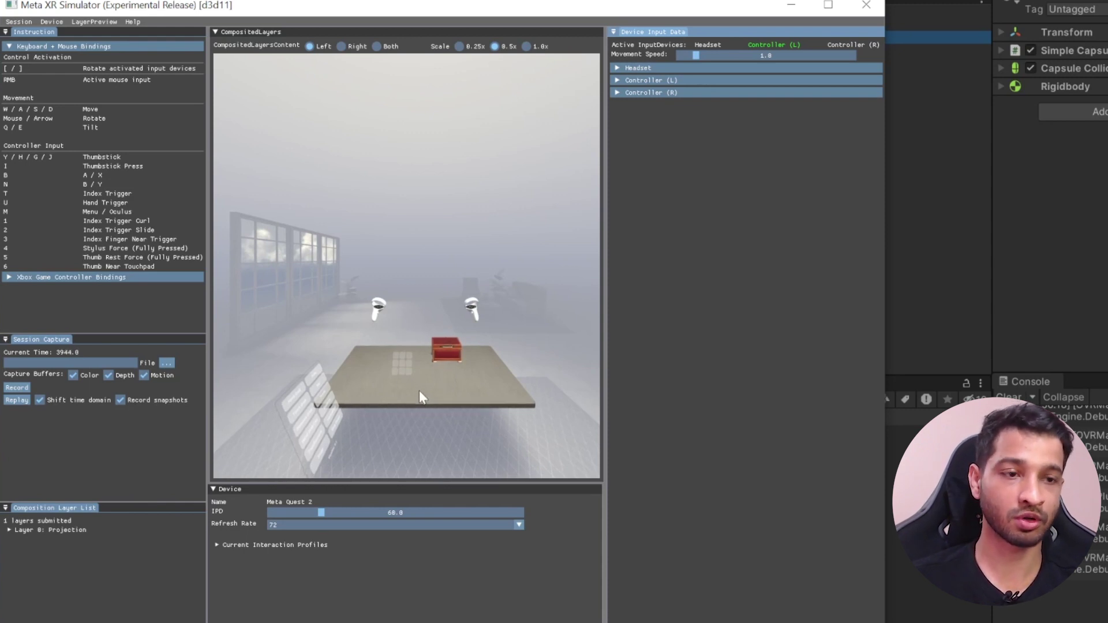
pyautogui.press('s')
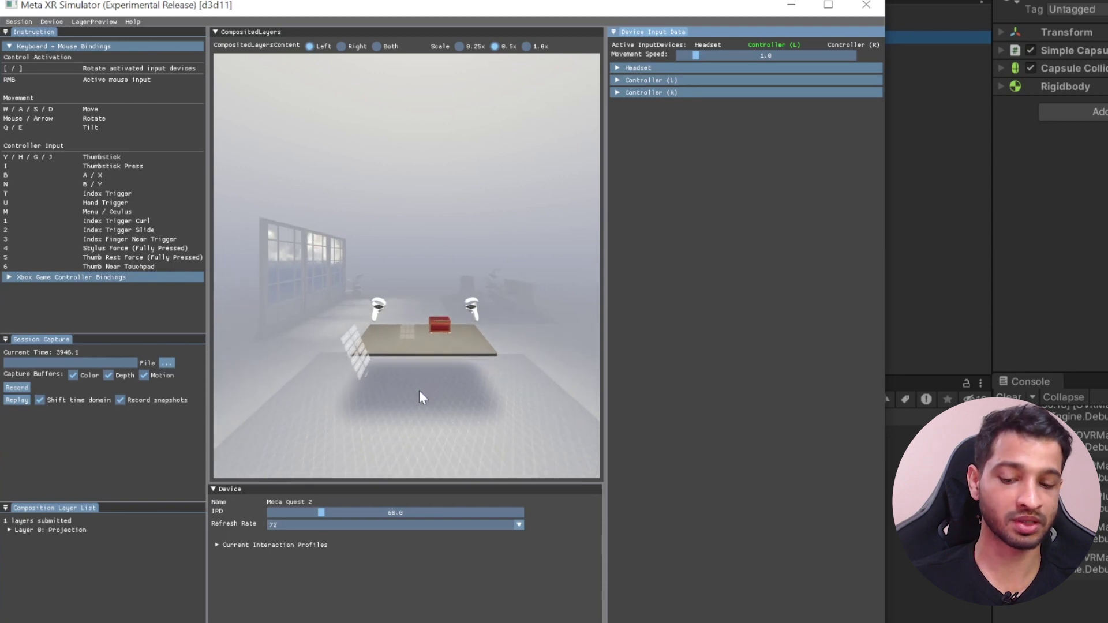
pyautogui.press('h')
pyautogui.press('g')
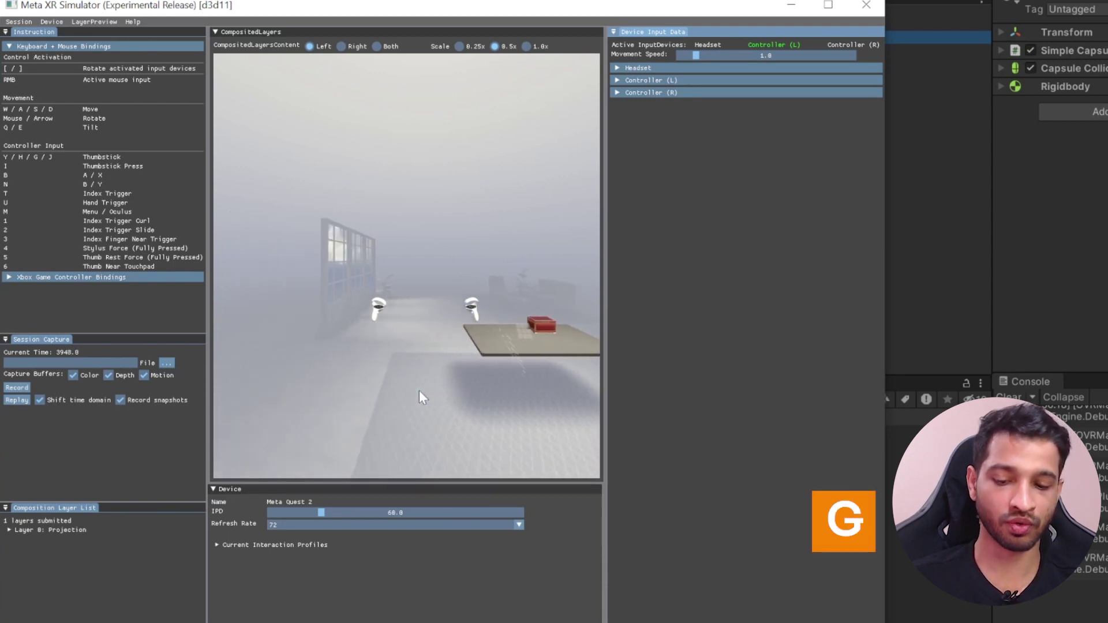
pyautogui.press('j')
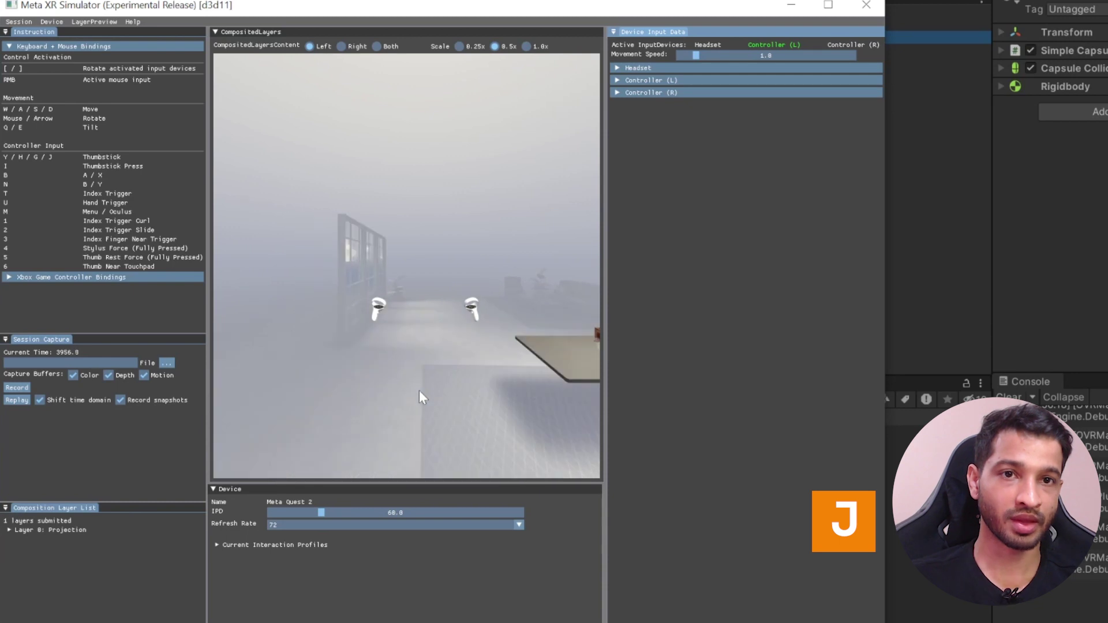
pyautogui.press('y')
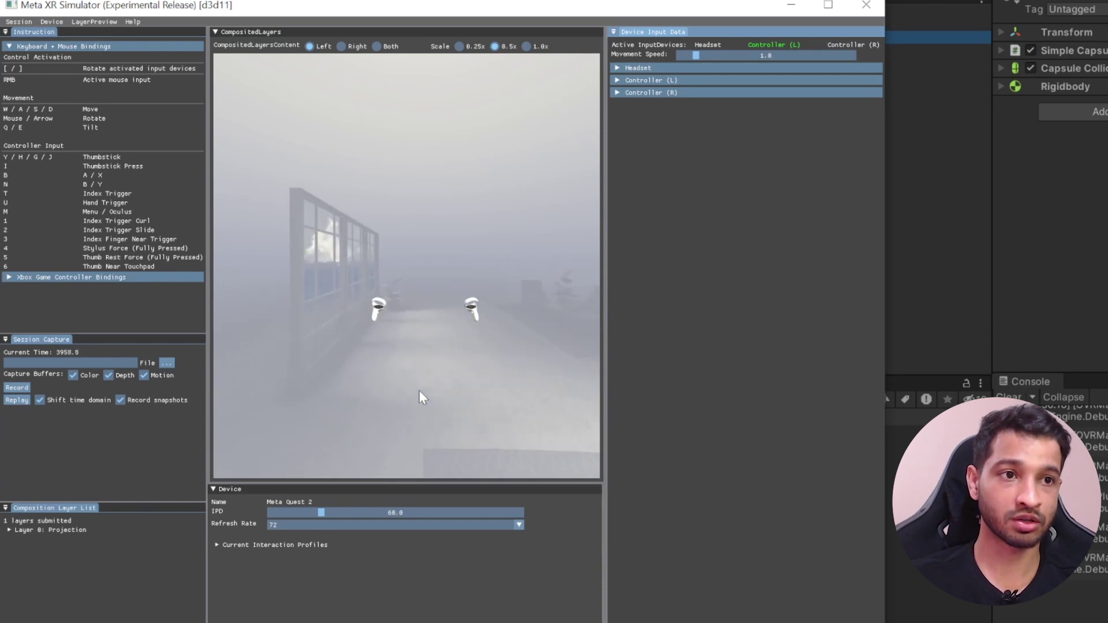
pyautogui.press('y')
pyautogui.press('g')
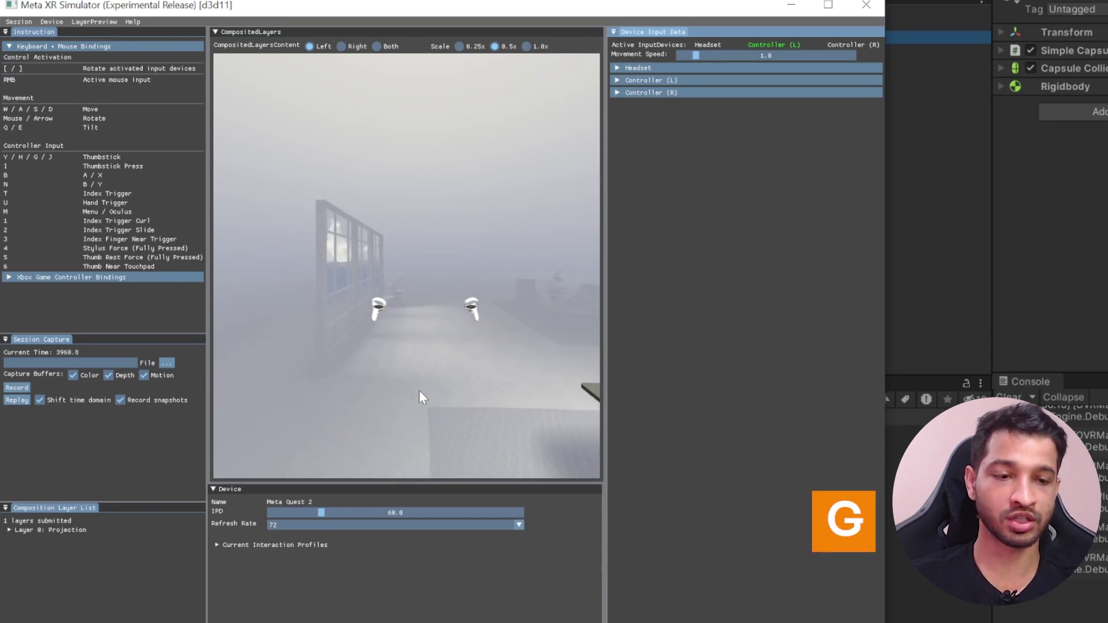
pyautogui.press('h')
pyautogui.press('j')
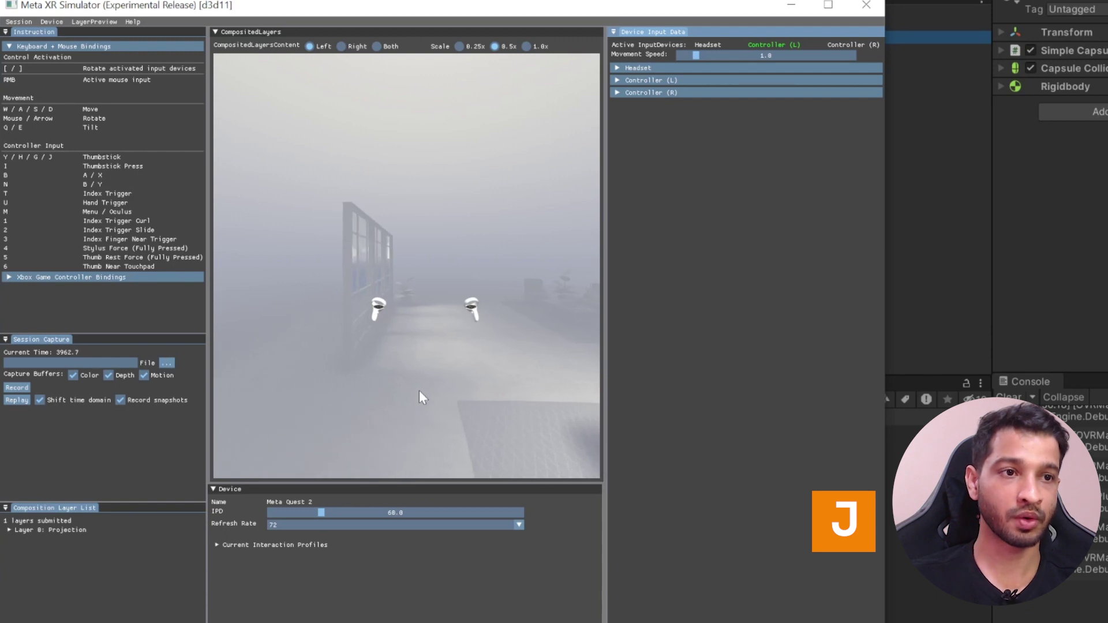
pyautogui.press('g')
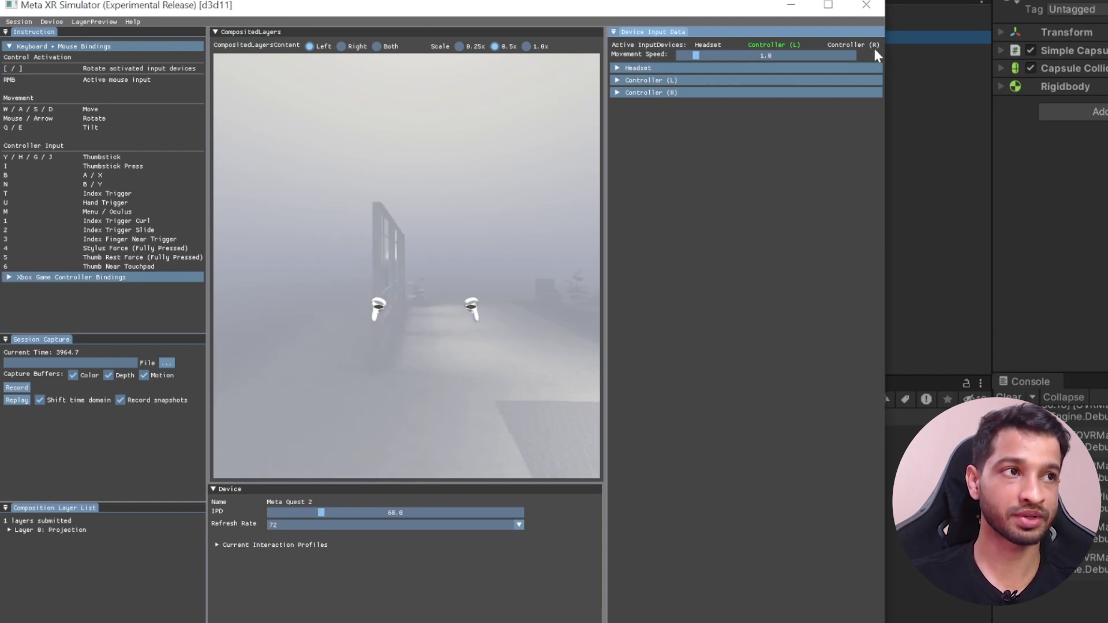
# - Activate only the right controller and turn the player left and right with its thumbstick
pyautogui.click(843, 45)
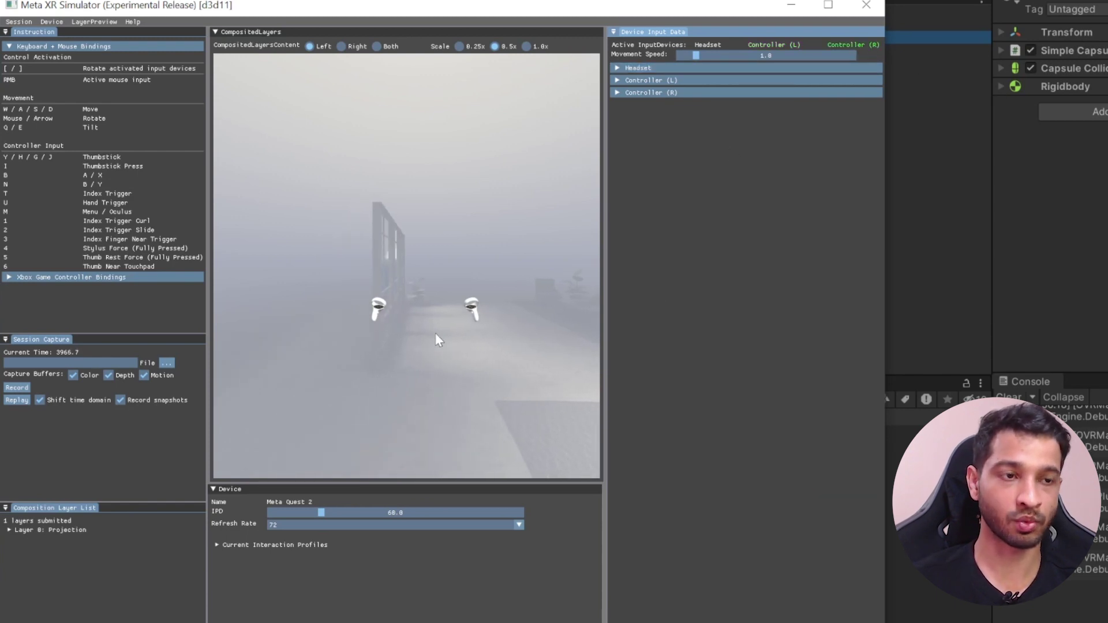
pyautogui.press('[')
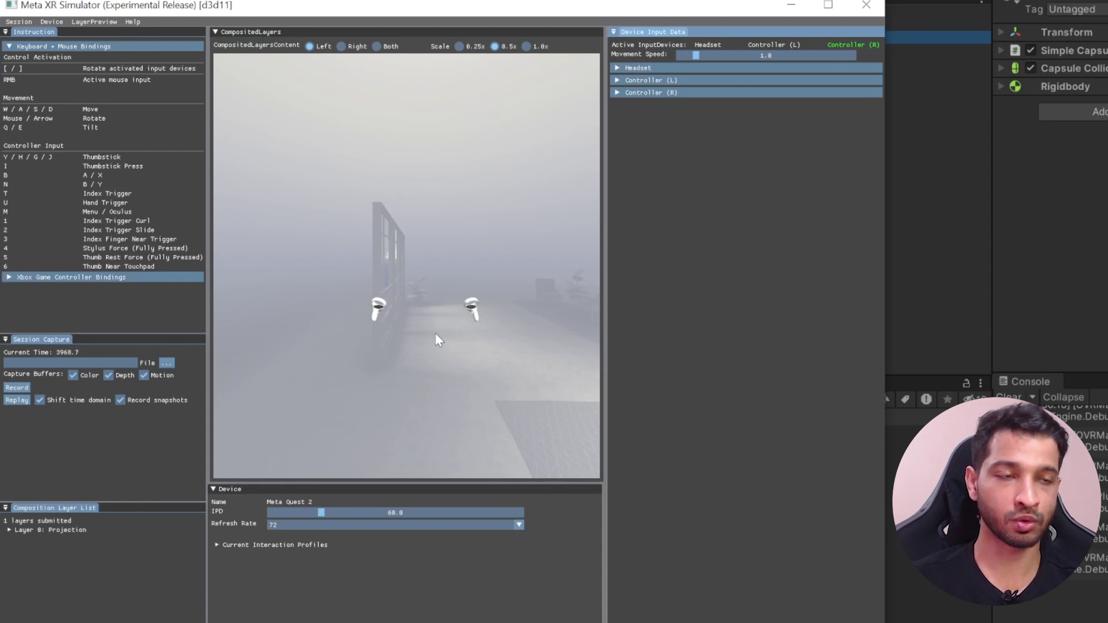
pyautogui.press('g')
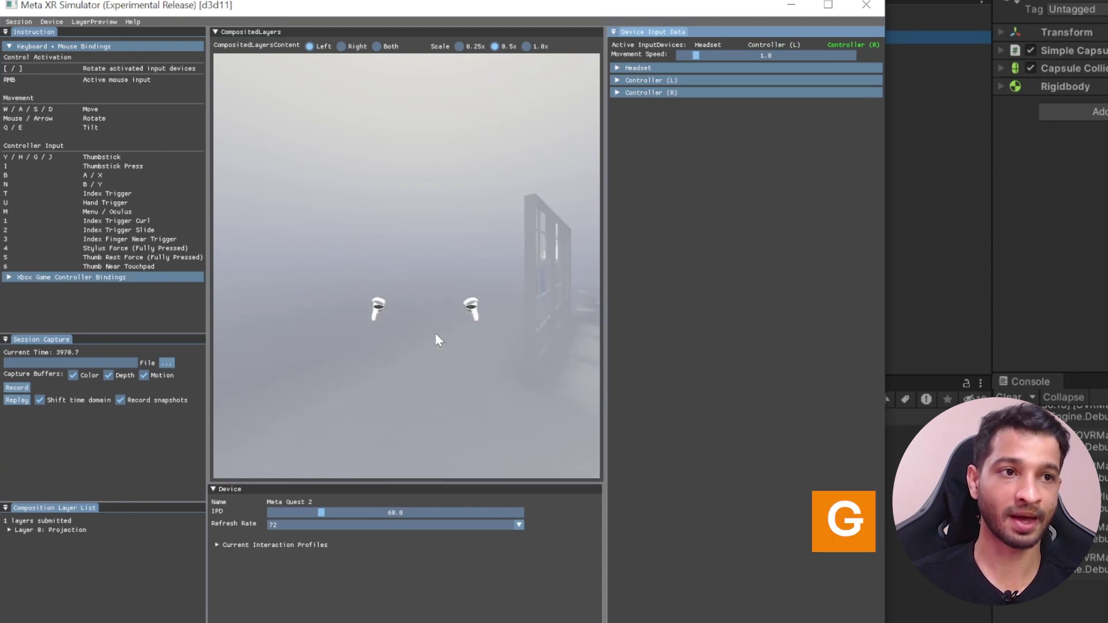
pyautogui.press('g')
pyautogui.press('j')
pyautogui.press('j')
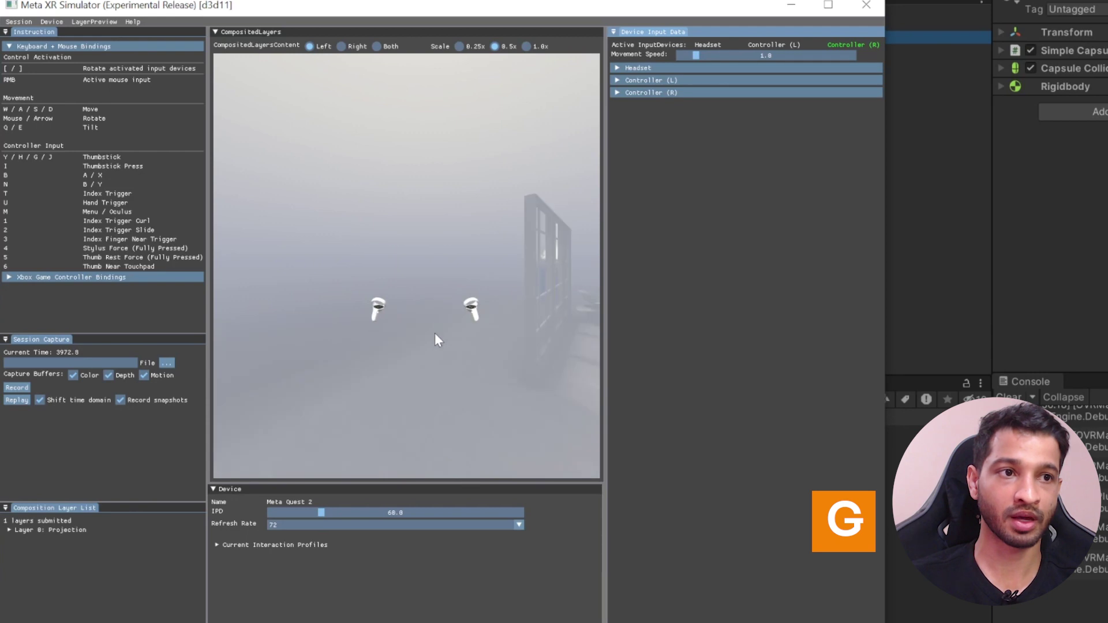
# - Turn the player right and left once more and move the simulator window aside to uncover the Scene and Game views
pyautogui.press('j')
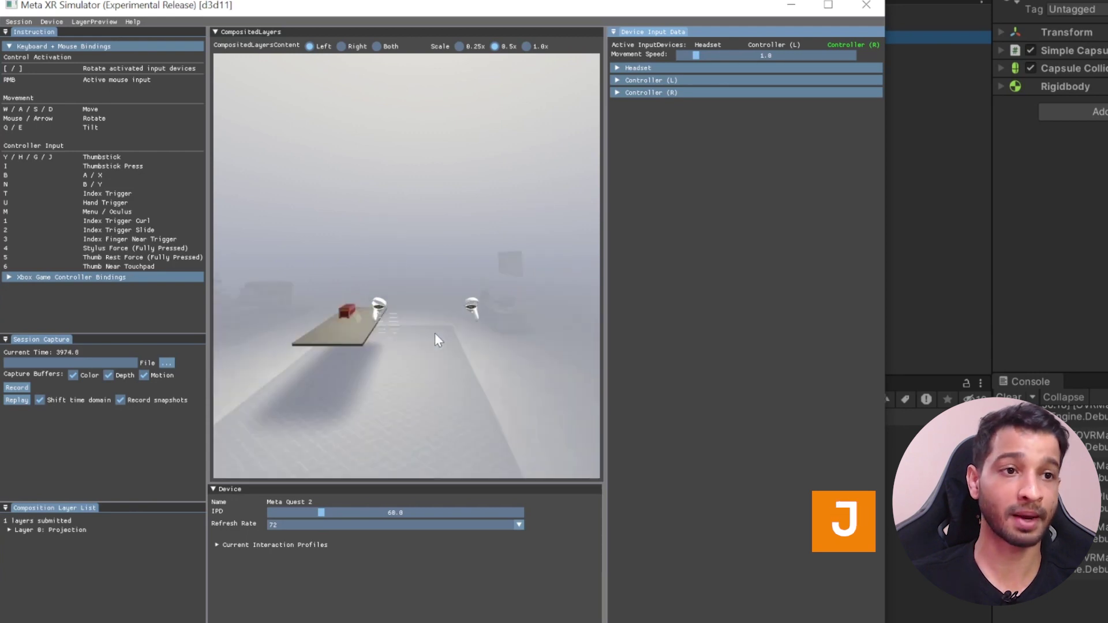
pyautogui.press('g')
pyautogui.moveTo(713, 9); pyautogui.dragTo(0, 15)
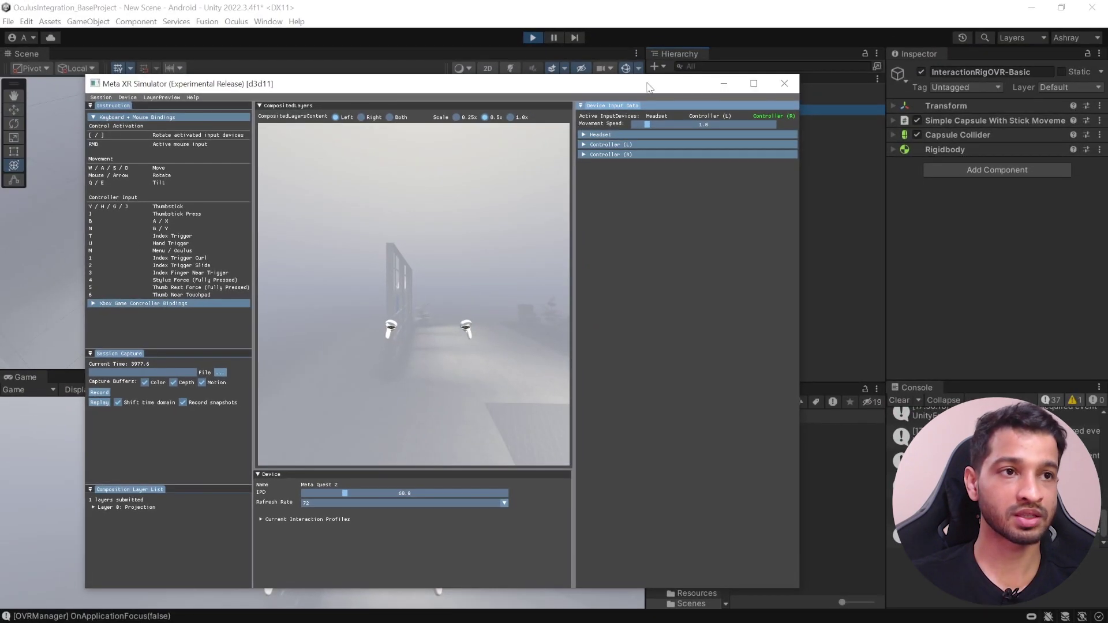
pyautogui.moveTo(3, 90); pyautogui.dragTo(0, 91)
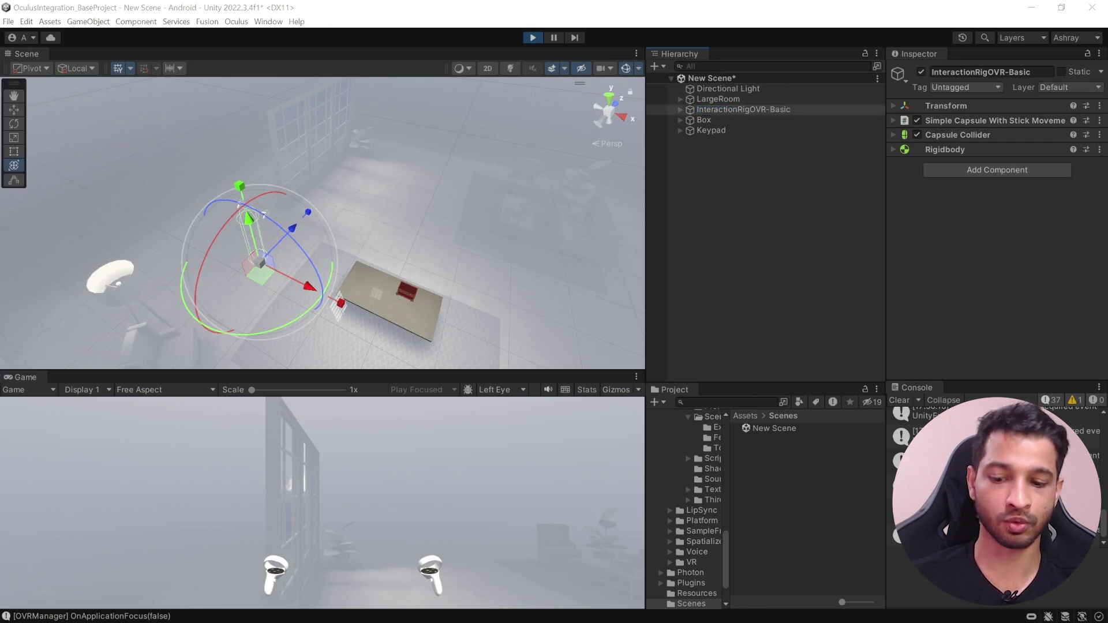
# - Test the thumbstick in all four directions while watching the rig move and turn in the Scene and Game views
pyautogui.press('j')
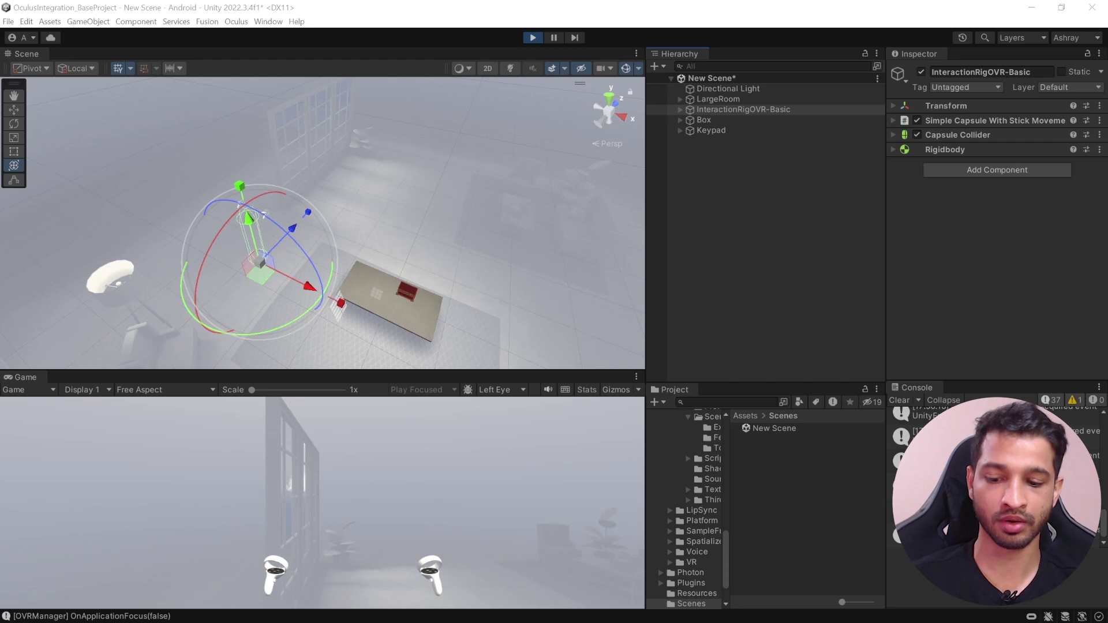
pyautogui.press('y')
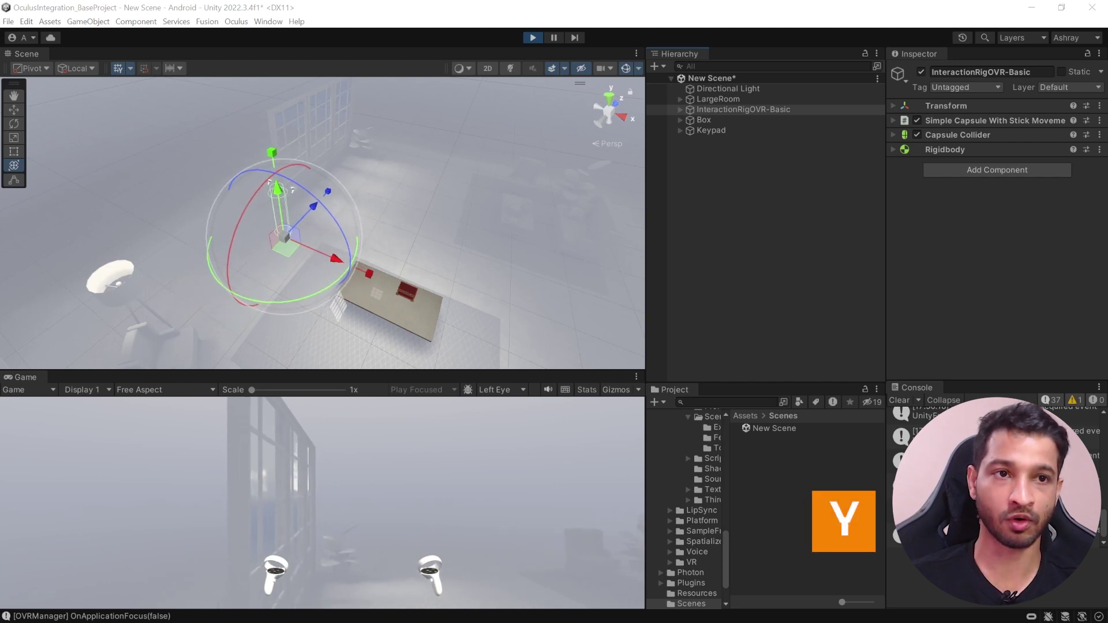
pyautogui.press('h')
pyautogui.press('g')
pyautogui.press('j')
# - Stop the scene, disable the Simple Capsule With Stick Movement component on InteractionRigOVR-Basic, and run the scene again
pyautogui.hotkey('ctrl', 'p')
pyautogui.click(751, 115)
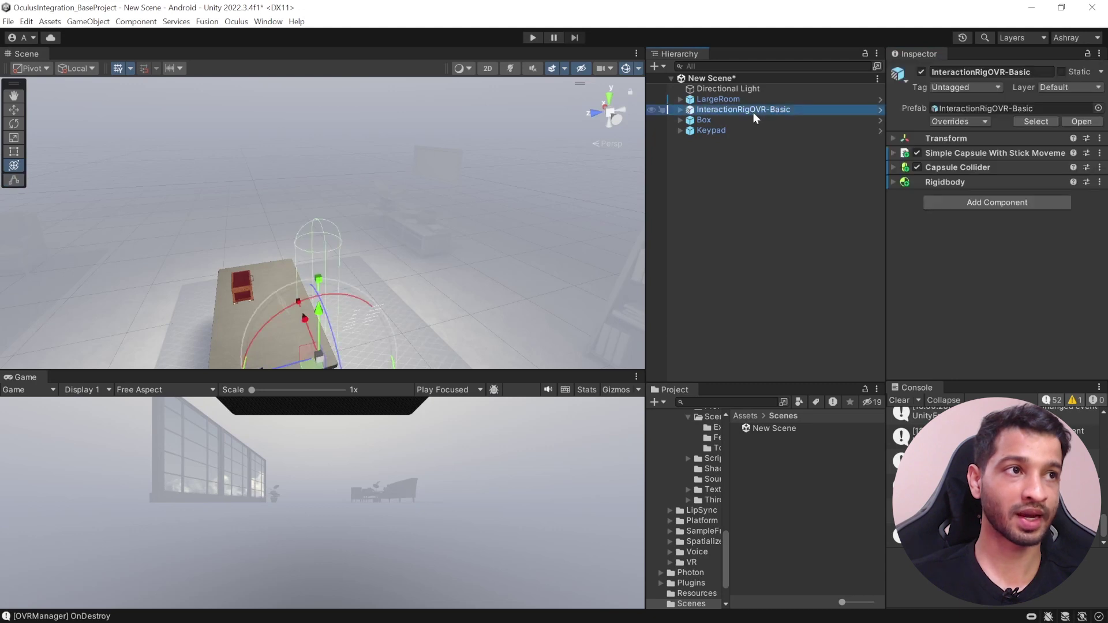
pyautogui.click(917, 153)
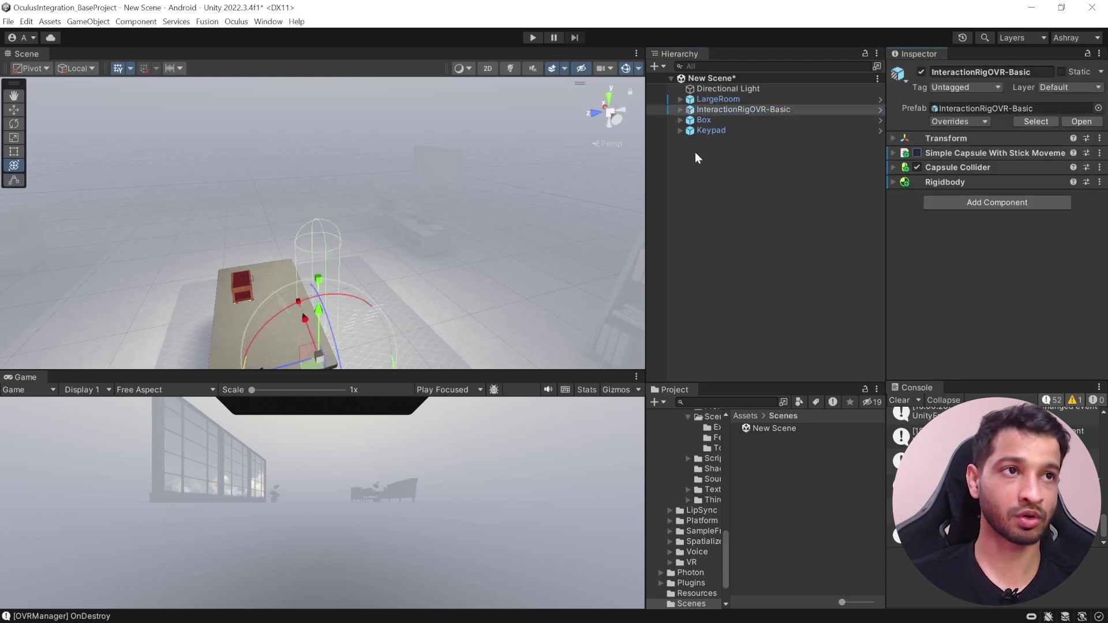
pyautogui.click(533, 38)
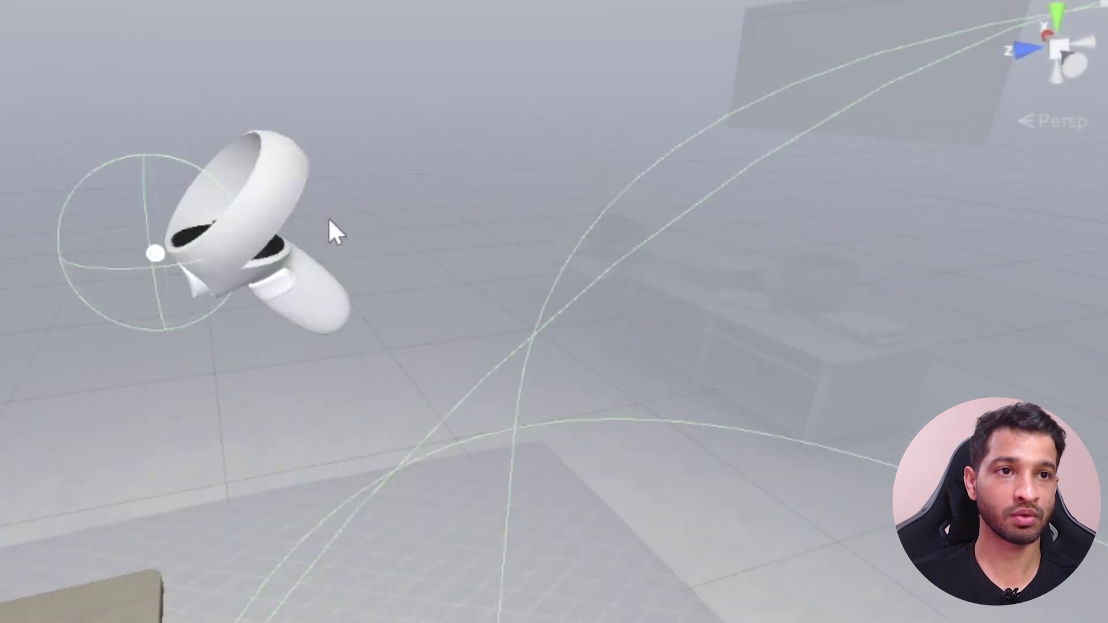
# - Examine the right controller model up close in the Scene view, from its hand trigger around to its face buttons
pyautogui.scroll(3, 340, 217)
pyautogui.moveTo(366, 215); pyautogui.dragTo(480, 267, button='middle')
pyautogui.keyDown('alt'); pyautogui.moveTo(360, 251); pyautogui.dragTo(466, 346); pyautogui.keyUp('alt')
pyautogui.moveTo(566, 376); pyautogui.dragTo(508, 335, button='right')
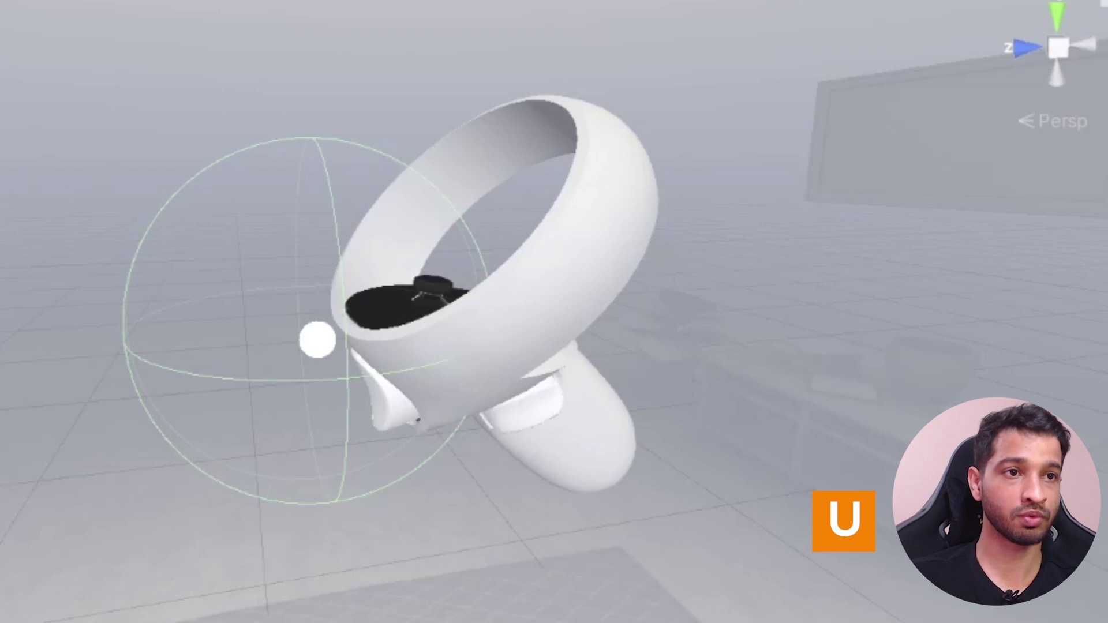
pyautogui.moveTo(726, 365); pyautogui.dragTo(633, 438, button='right')
pyautogui.moveTo(633, 438); pyautogui.dragTo(452, 462, button='middle')
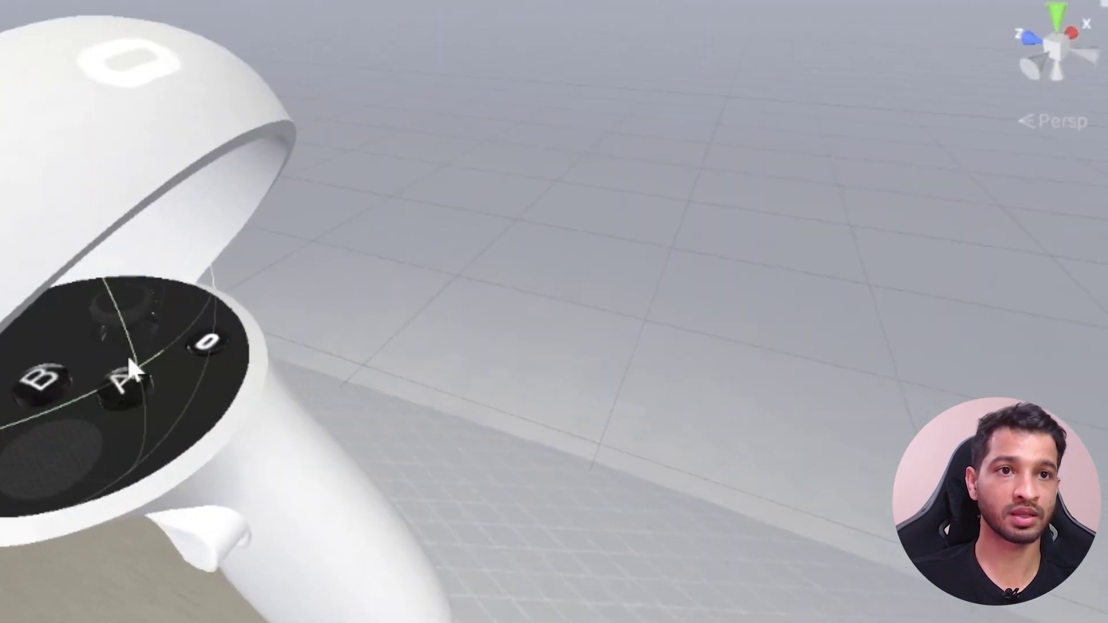